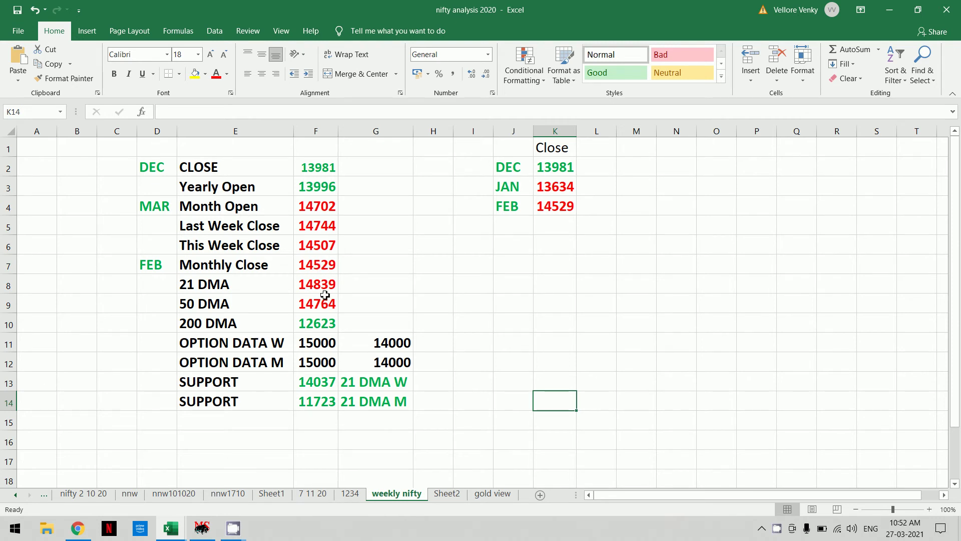
Step: Review the December close, yearly open, March open, last and this week's closes, and February monthly close in column F
{"action": "left_click", "coordinate": [329, 167]}
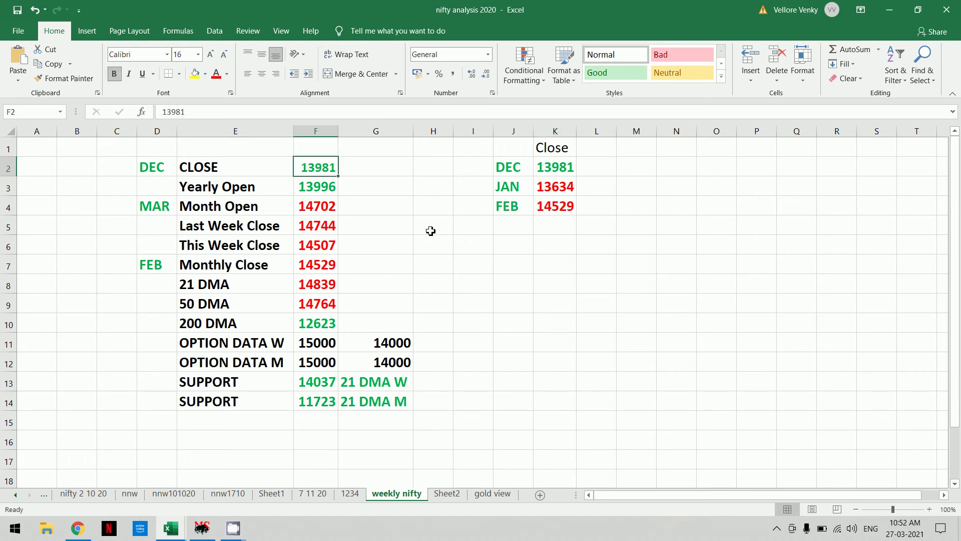
{"action": "left_click", "coordinate": [319, 187]}
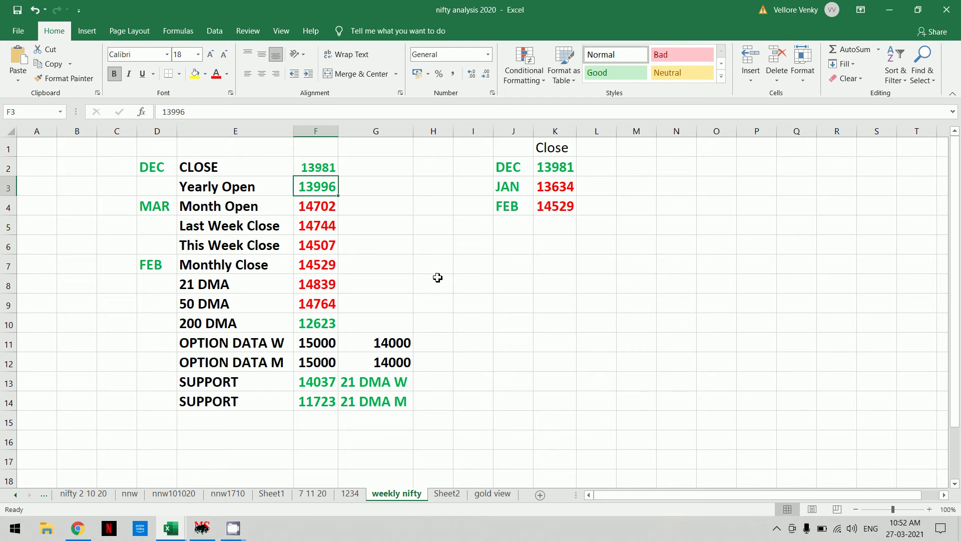
{"action": "key", "text": "Down"}
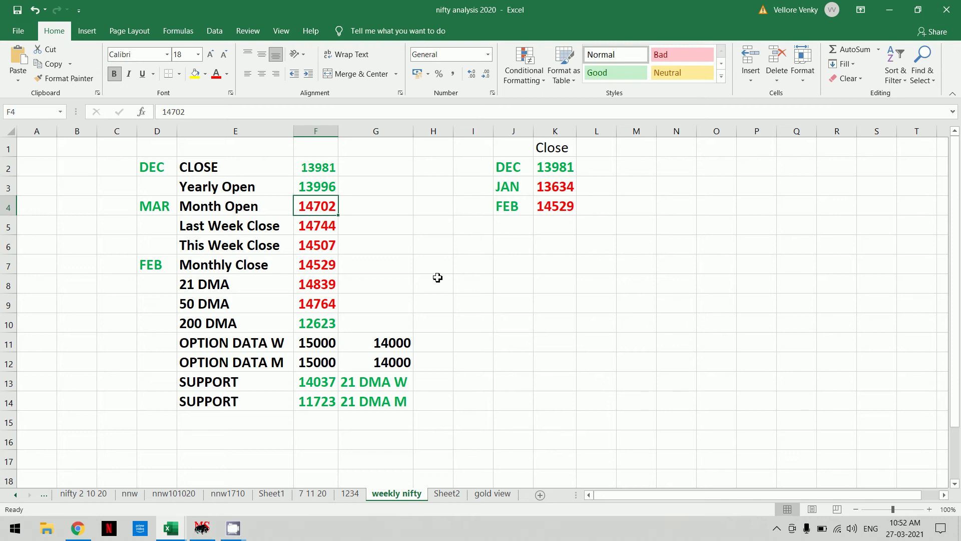
{"action": "key", "text": "Down"}
{"action": "key", "text": "Down"}
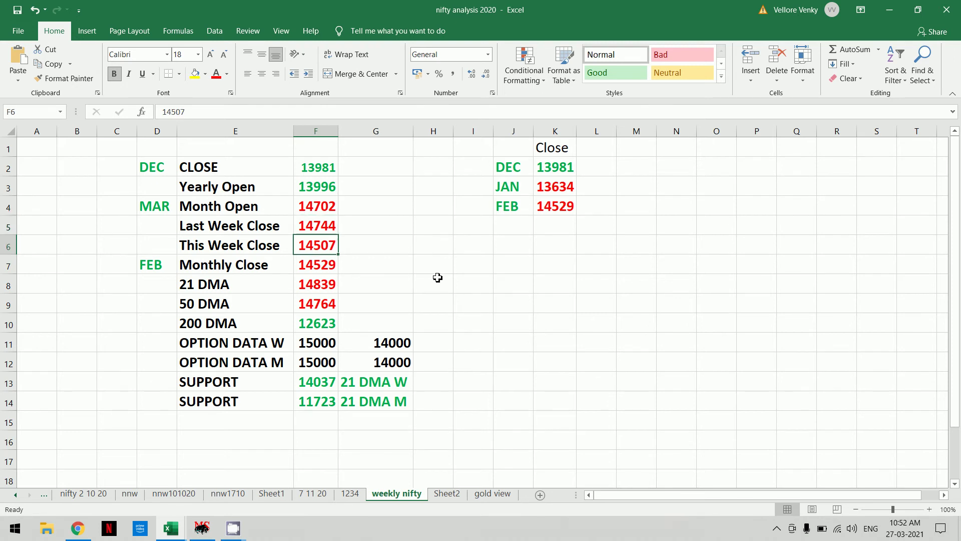
{"action": "key", "text": "Up"}
{"action": "key", "text": "Up"}
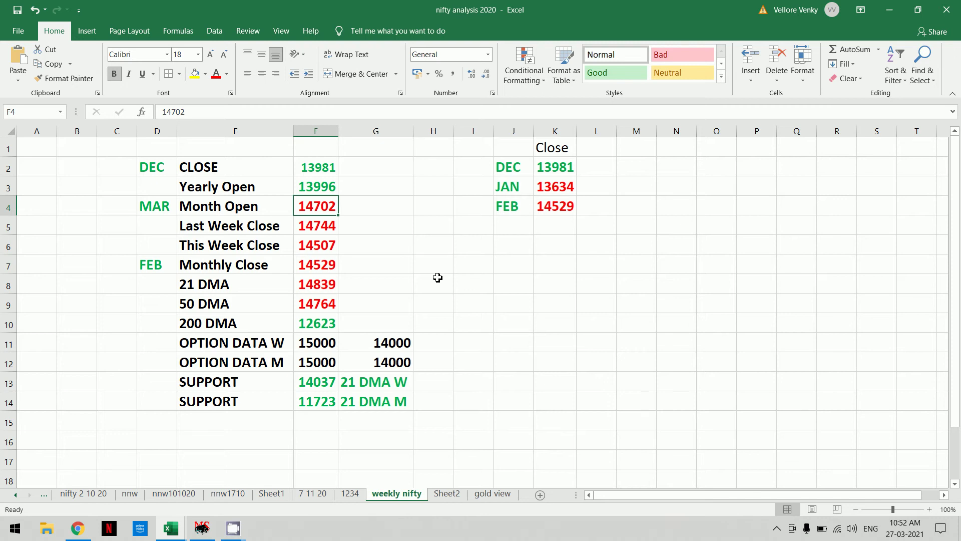
{"action": "key", "text": "Down"}
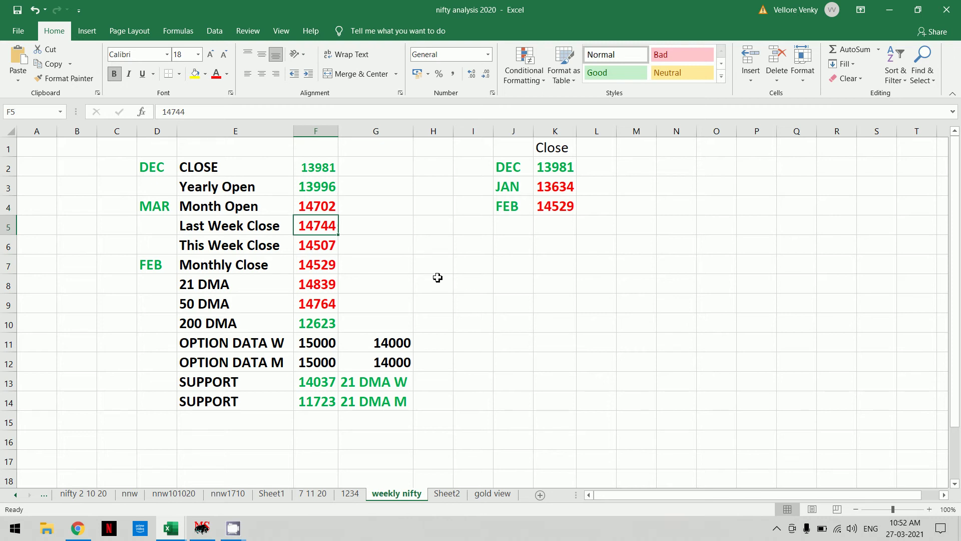
{"action": "key", "text": "Down"}
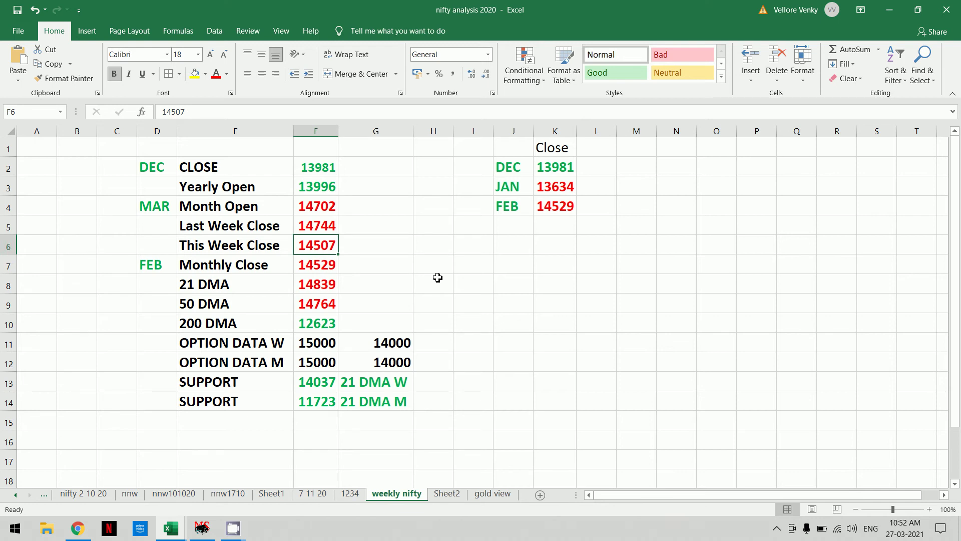
{"action": "key", "text": "Down"}
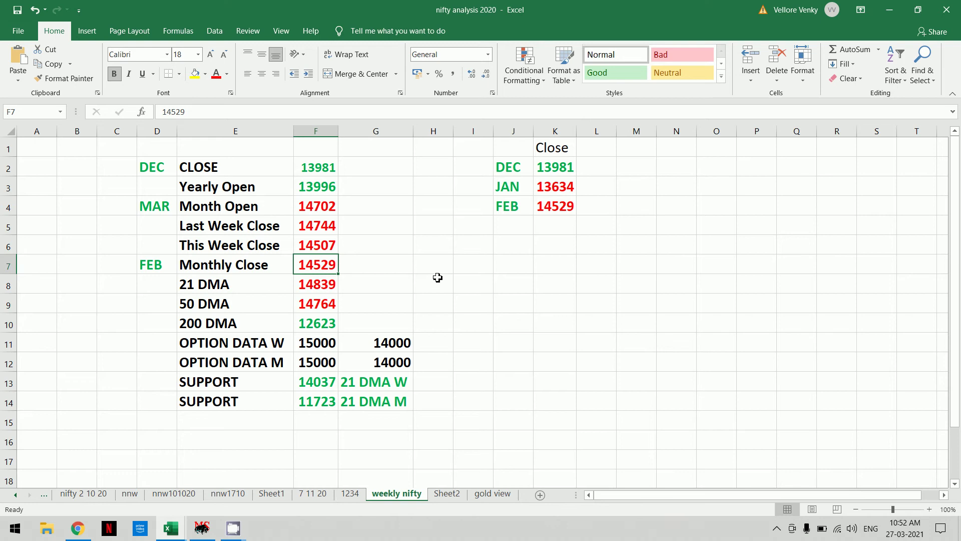
{"action": "key", "text": "Up"}
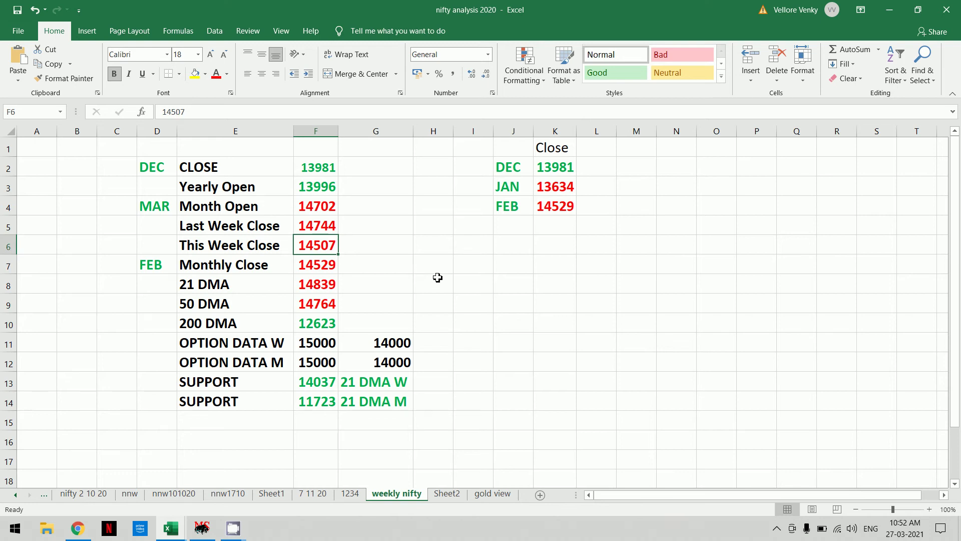
{"action": "key", "text": "Down"}
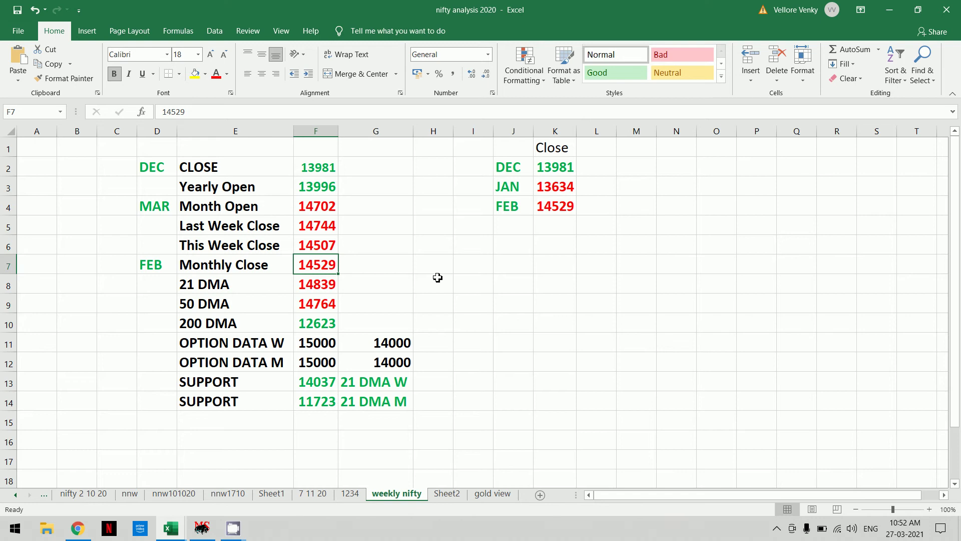
Step: Review the 21 DMA, 50 DMA and 200 DMA values in F8 to F10
{"action": "key", "text": "Down"}
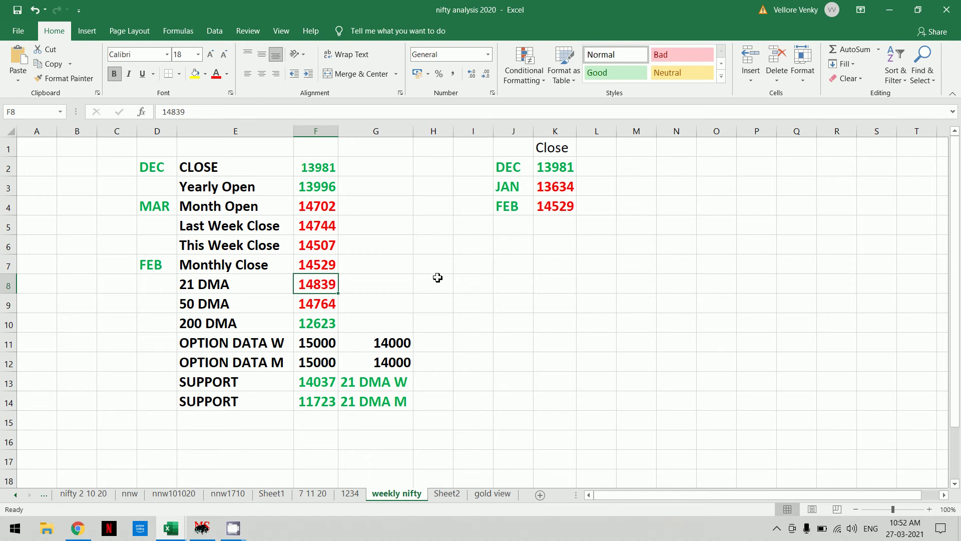
{"action": "key", "text": "Down"}
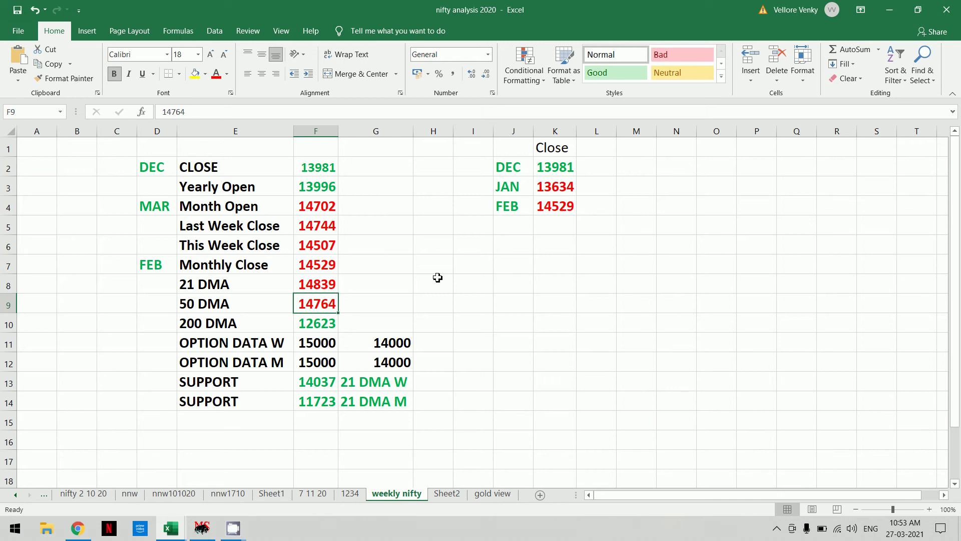
{"action": "left_click", "coordinate": [323, 324]}
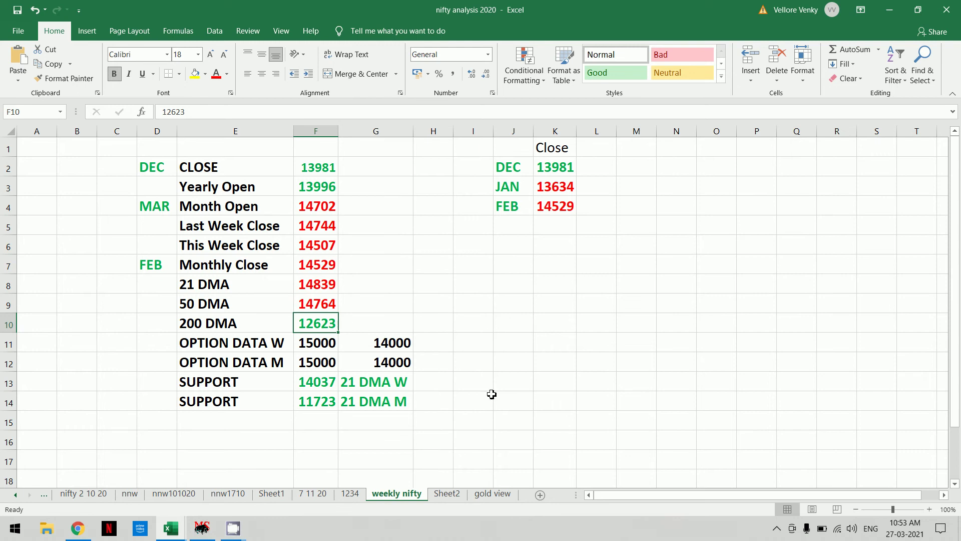
Step: Compare the upper and lower strike levels in the weekly and monthly option data rows, F11 to G12
{"action": "left_click", "coordinate": [328, 350]}
{"action": "left_click", "coordinate": [381, 345]}
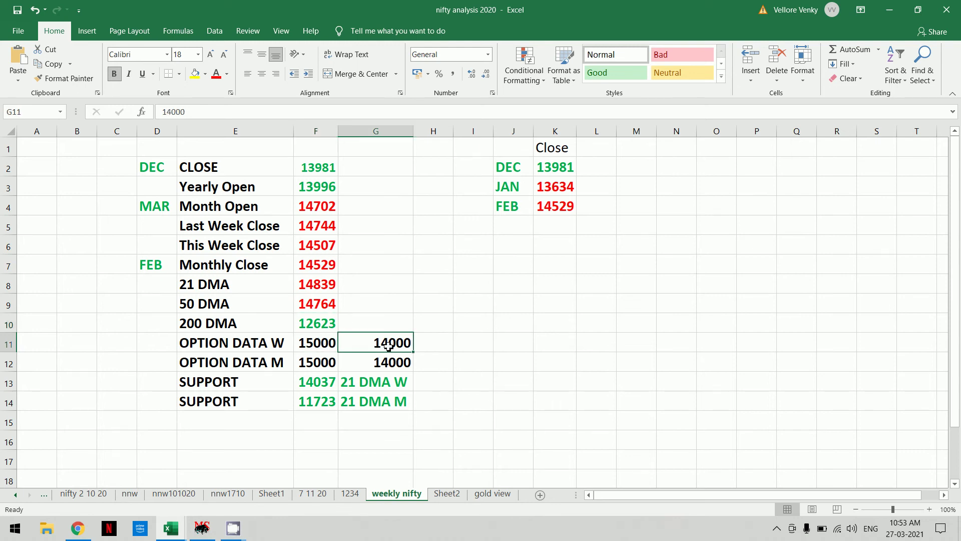
{"action": "left_click", "coordinate": [317, 361]}
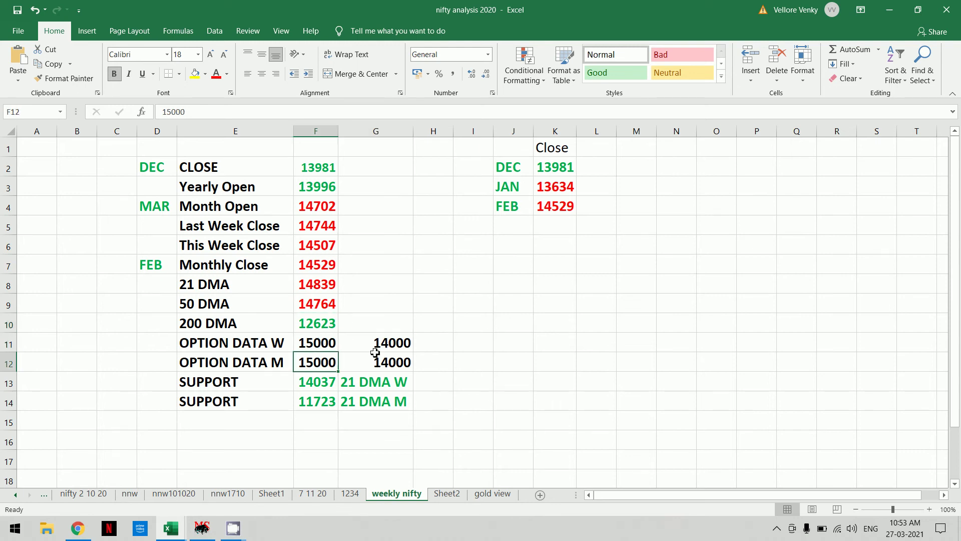
{"action": "left_click", "coordinate": [377, 360]}
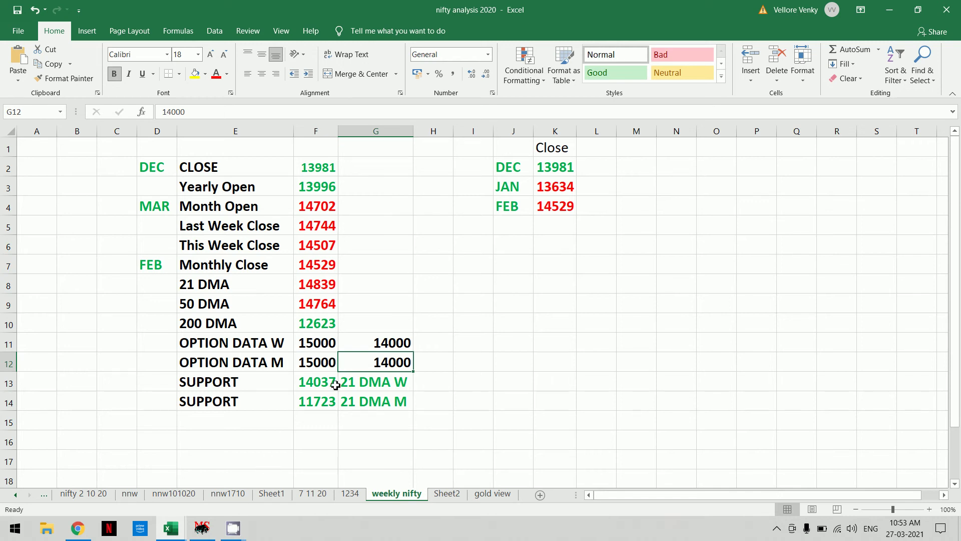
{"action": "left_click", "coordinate": [324, 359]}
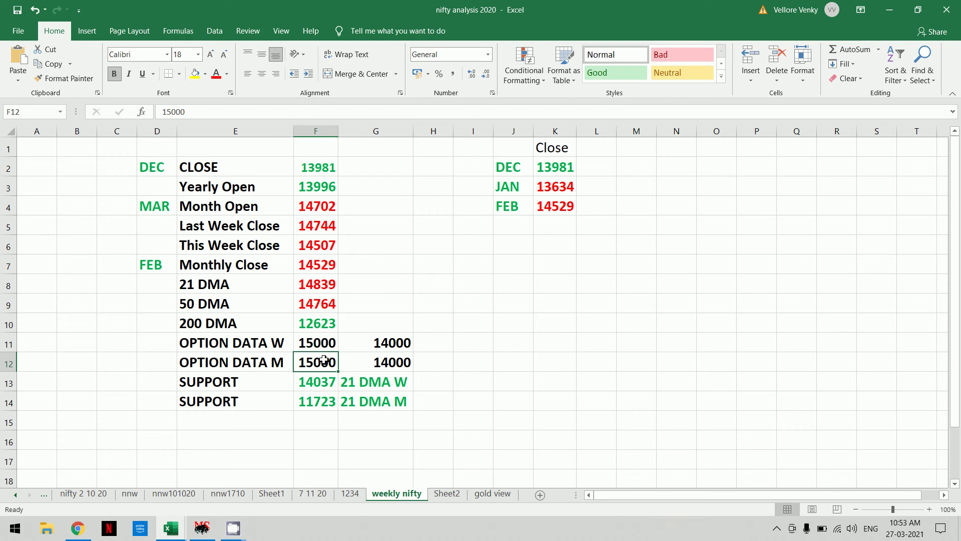
{"action": "left_click", "coordinate": [386, 356]}
{"action": "left_click", "coordinate": [331, 341]}
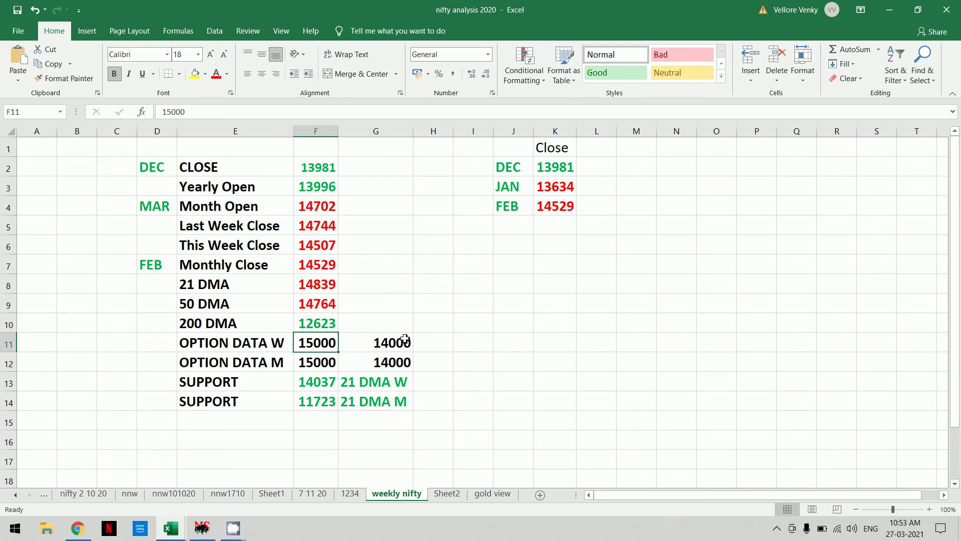
{"action": "left_click", "coordinate": [405, 339]}
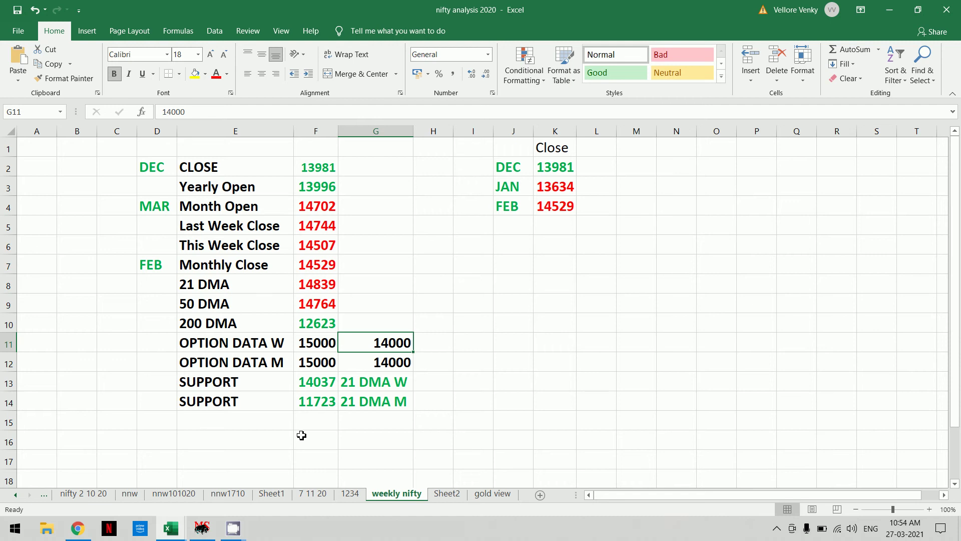
Step: Review the two support levels in F13 and F14 along with their 21 DMA W and 21 DMA M labels
{"action": "left_click", "coordinate": [313, 387]}
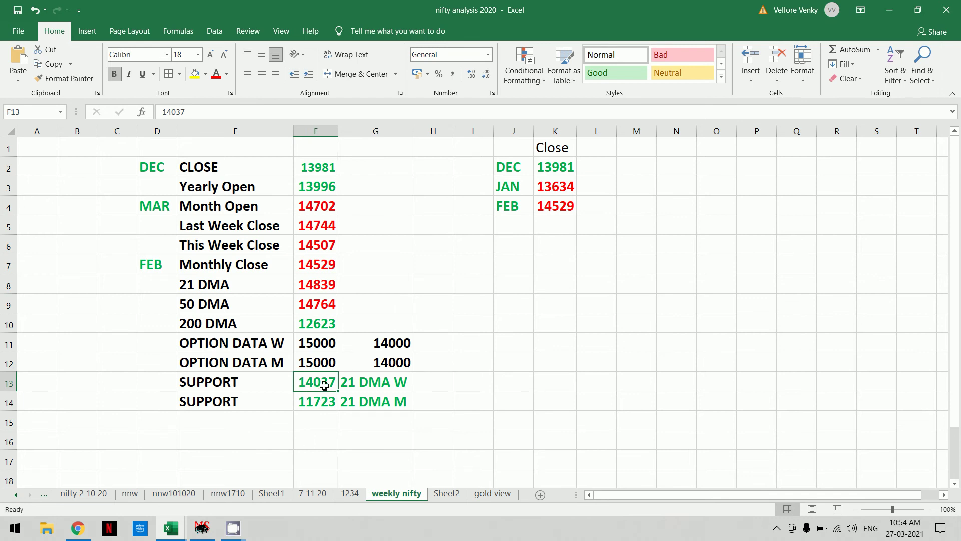
{"action": "left_click", "coordinate": [315, 456]}
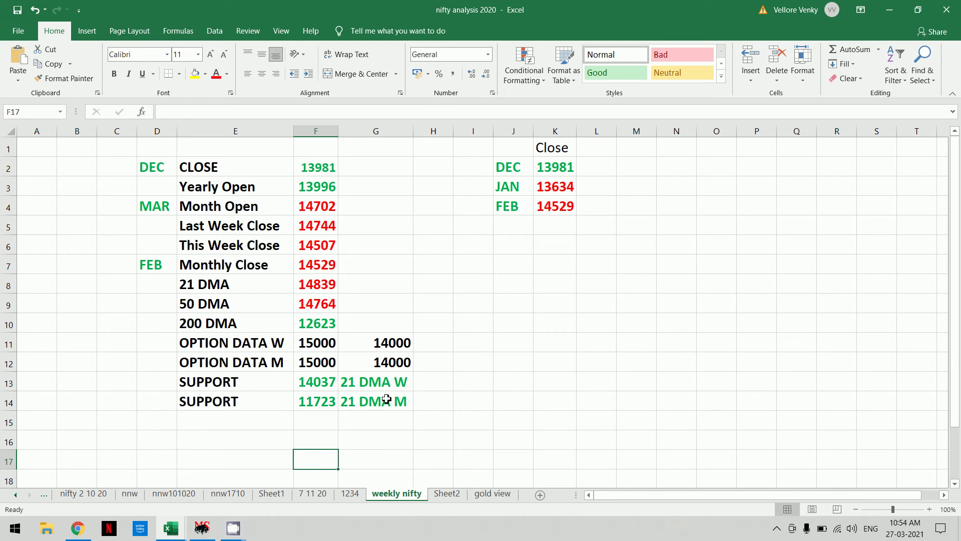
{"action": "left_click", "coordinate": [405, 380]}
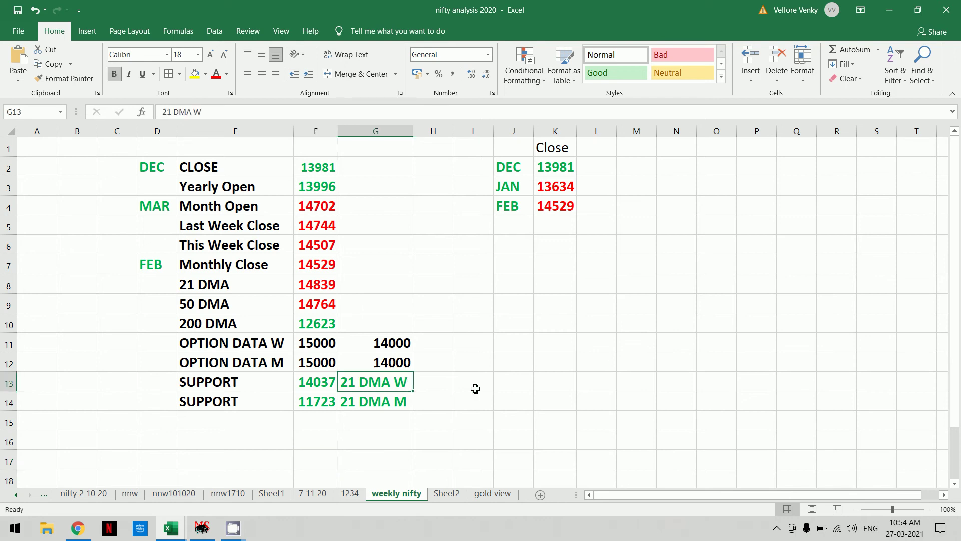
{"action": "left_click", "coordinate": [318, 405]}
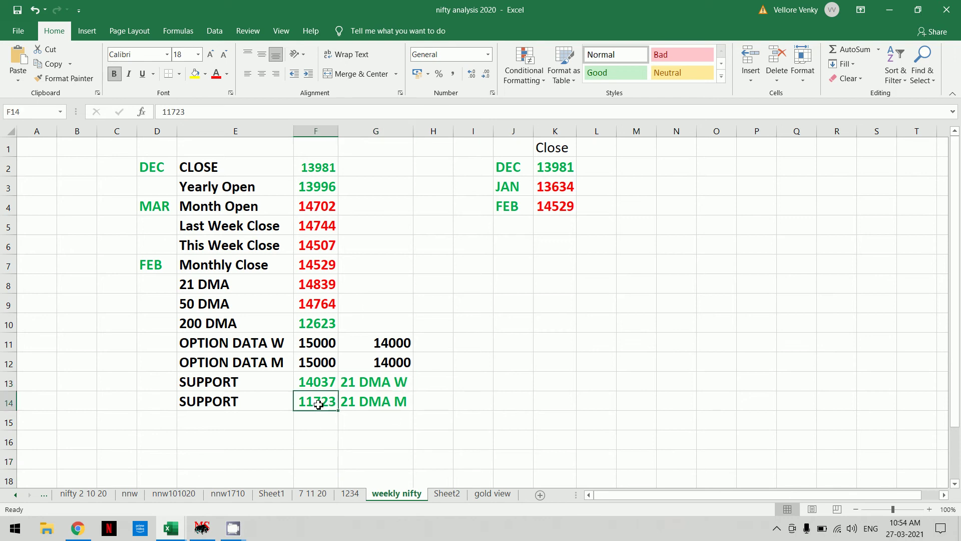
{"action": "left_click", "coordinate": [392, 405]}
{"action": "left_click", "coordinate": [385, 430]}
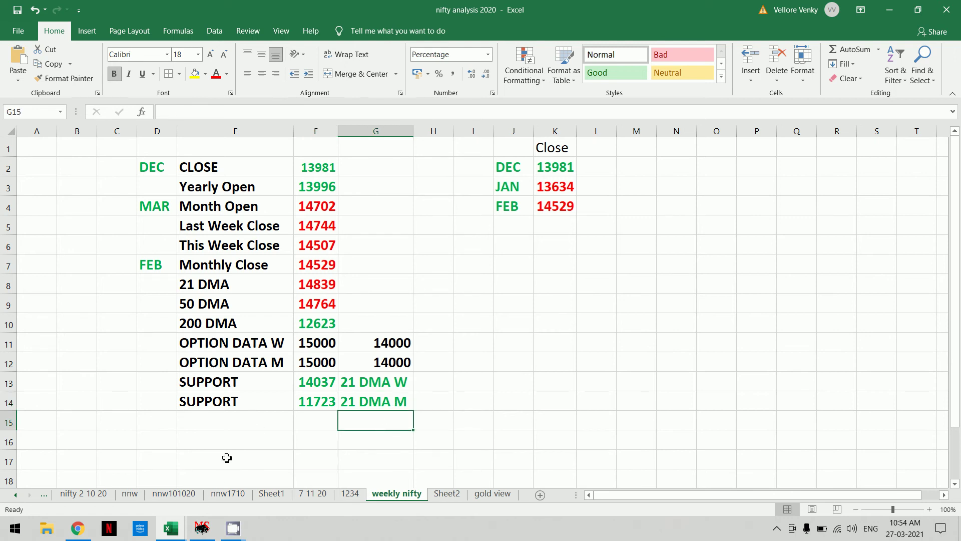
Step: Switch to MetaStock and inspect the 50-day moving average against the latest candles on the NIFTY 50 chart
{"action": "left_click", "coordinate": [202, 531]}
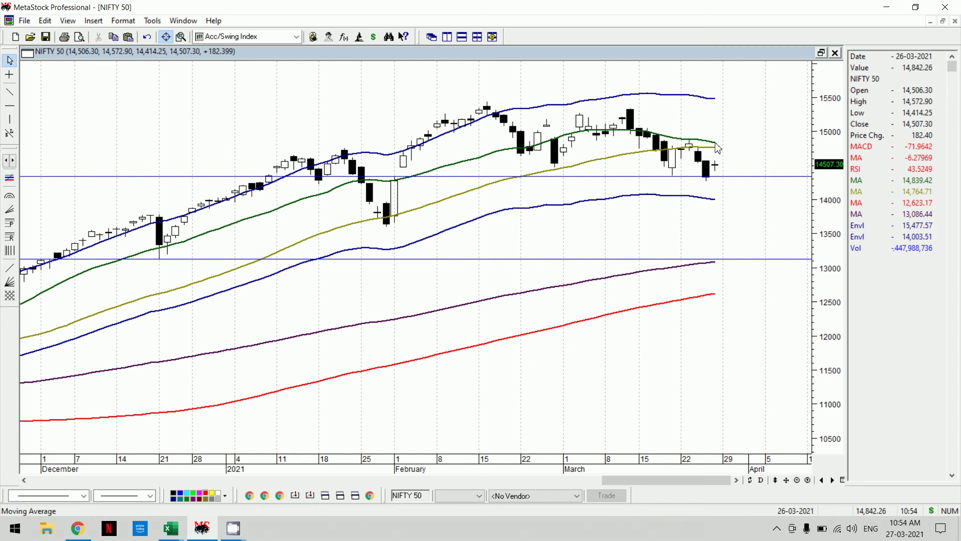
{"action": "mouse_move", "coordinate": [719, 149]}
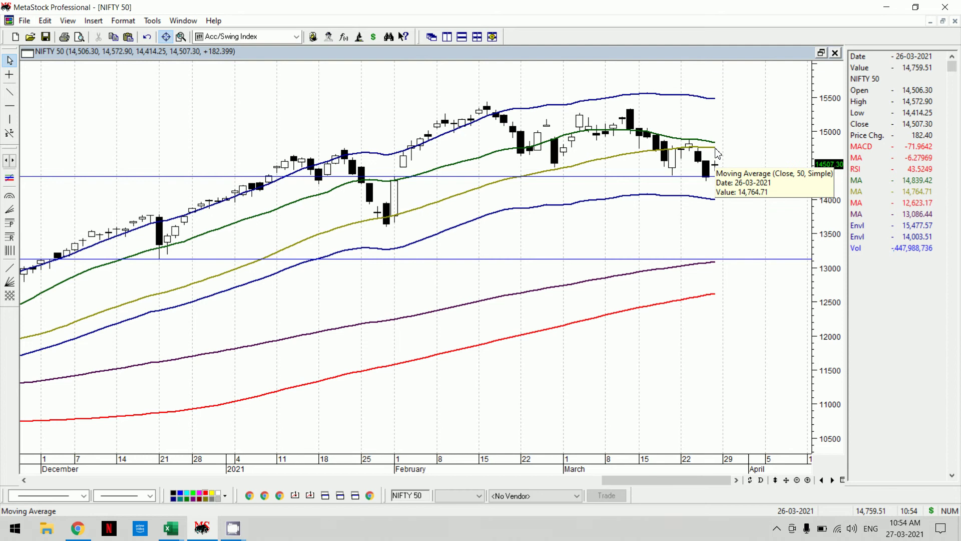
{"action": "left_click", "coordinate": [798, 482]}
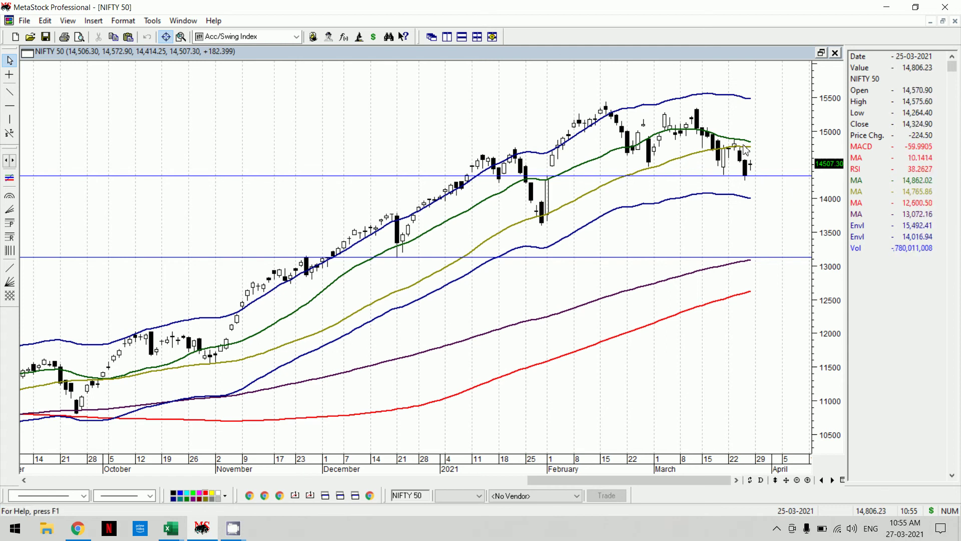
{"action": "mouse_move", "coordinate": [742, 158]}
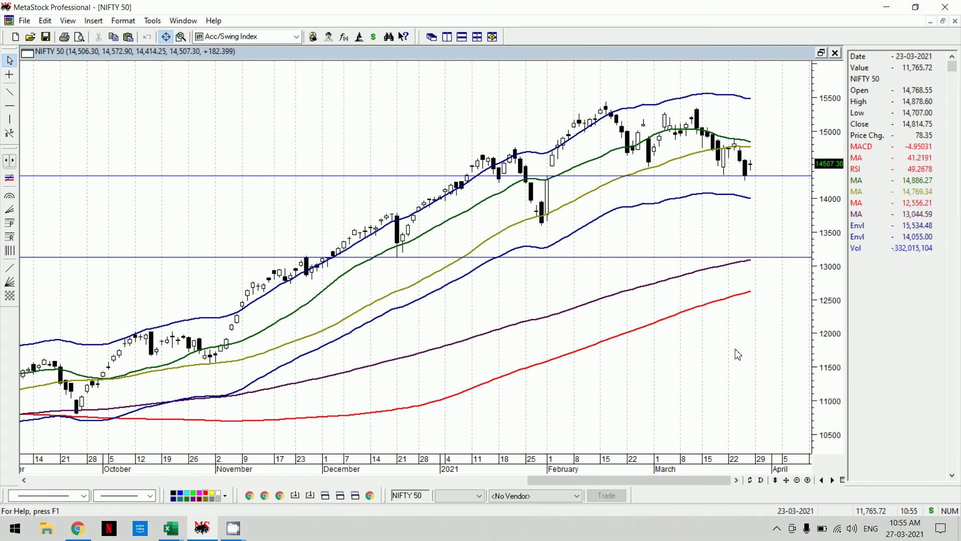
Step: Magnify the March 2020 decline and the following recovery on the NIFTY 50 chart and examine the March low
{"action": "left_click", "coordinate": [798, 480]}
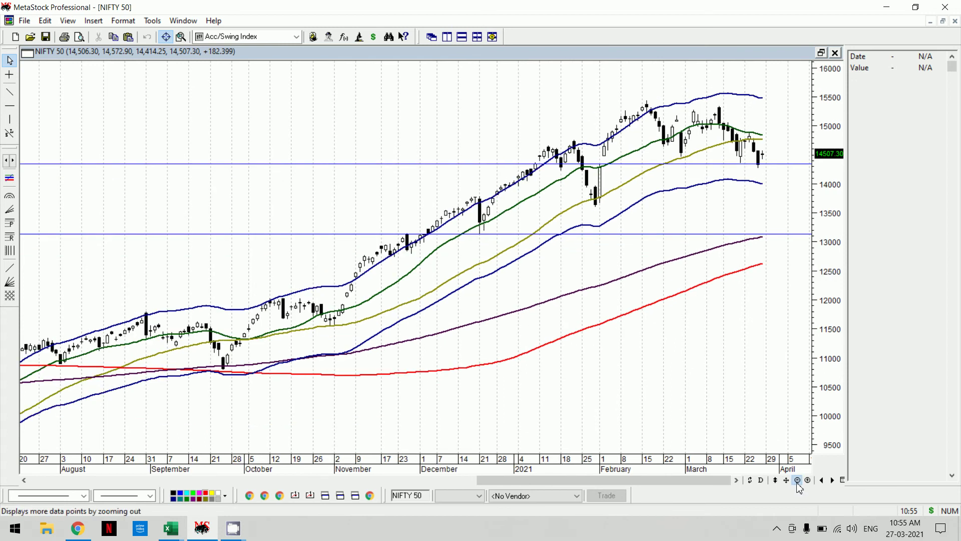
{"action": "left_click", "coordinate": [798, 479]}
{"action": "left_click", "coordinate": [797, 480]}
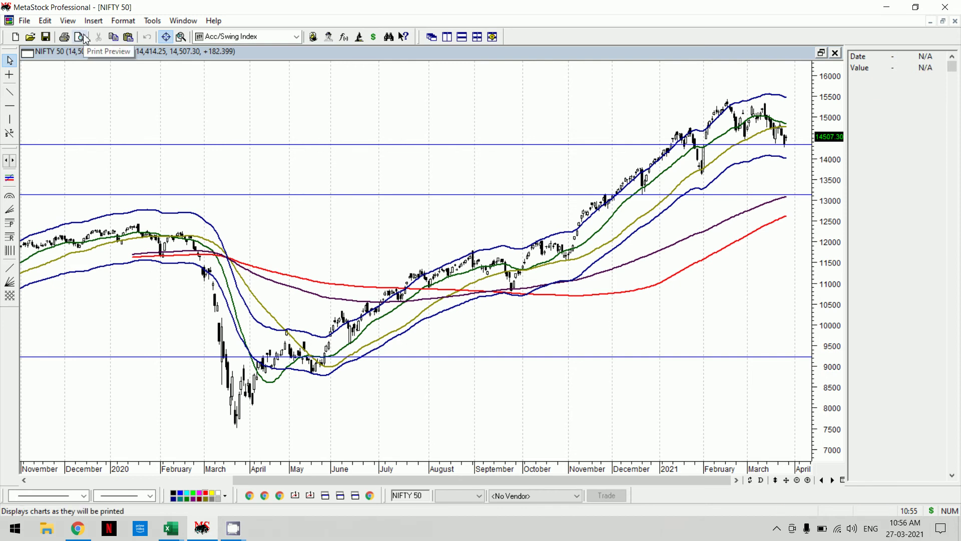
{"action": "left_click", "coordinate": [181, 38]}
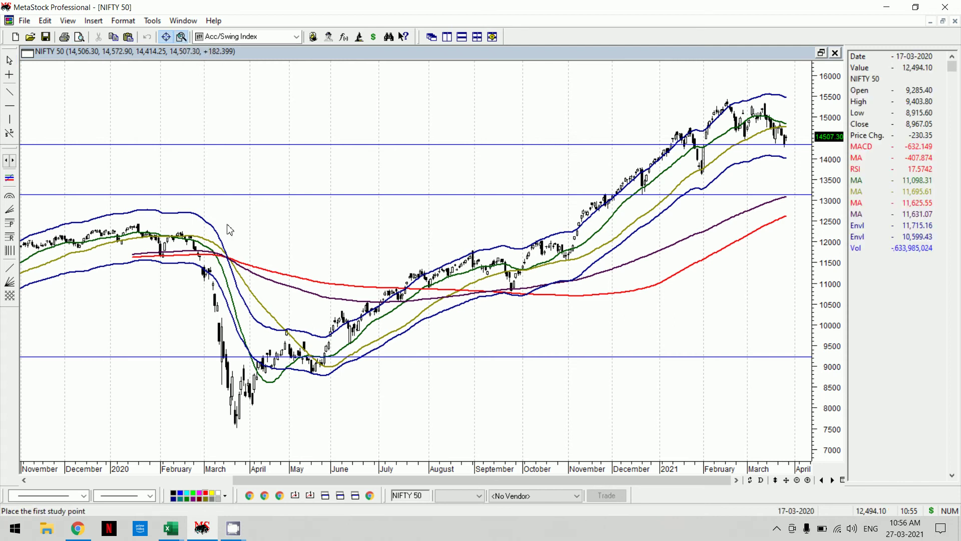
{"action": "left_click_drag", "start_coordinate": [173, 288], "coordinate": [404, 421]}
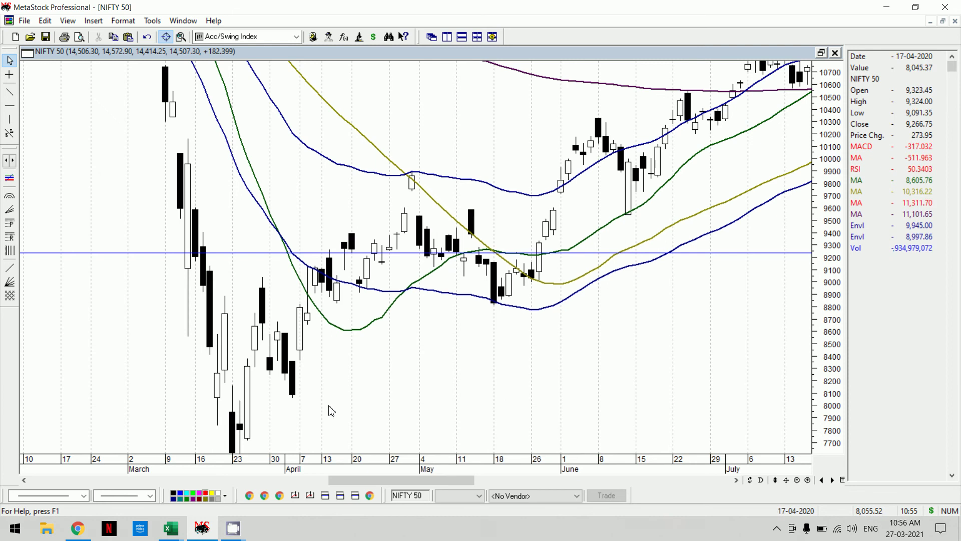
{"action": "mouse_move", "coordinate": [238, 437]}
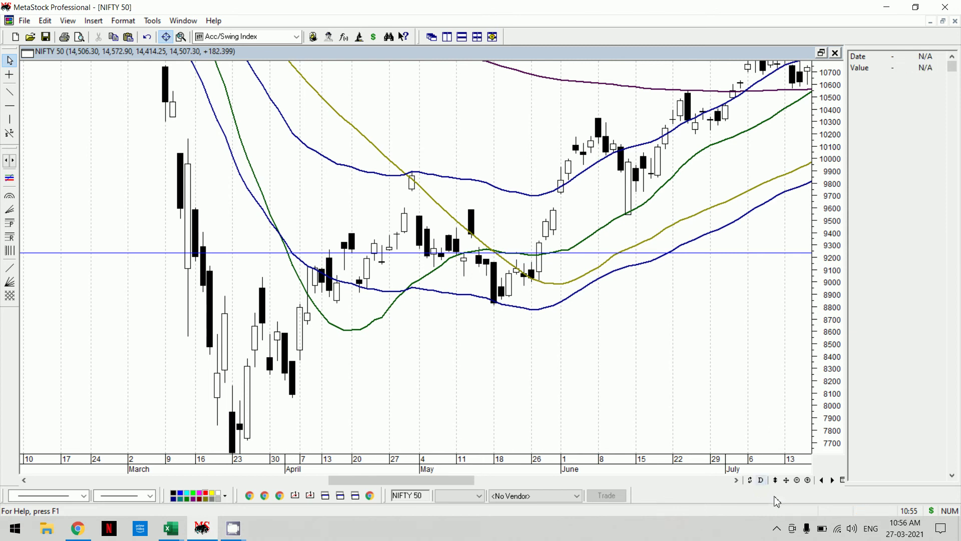
Step: Show the full NIFTY 50 price history, then narrow the chart to about June 2020 through March 2021
{"action": "left_click", "coordinate": [787, 481]}
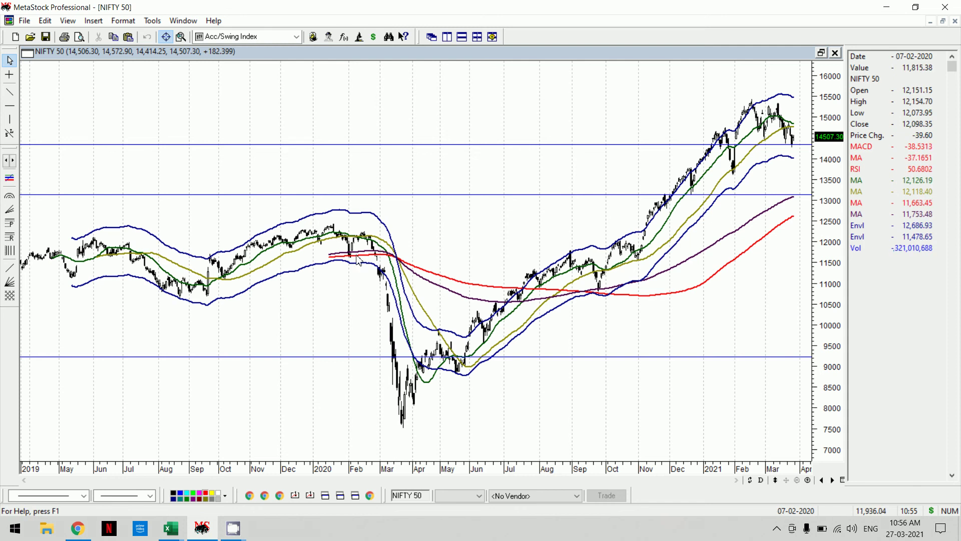
{"action": "left_click", "coordinate": [808, 480]}
{"action": "left_click", "coordinate": [808, 480]}
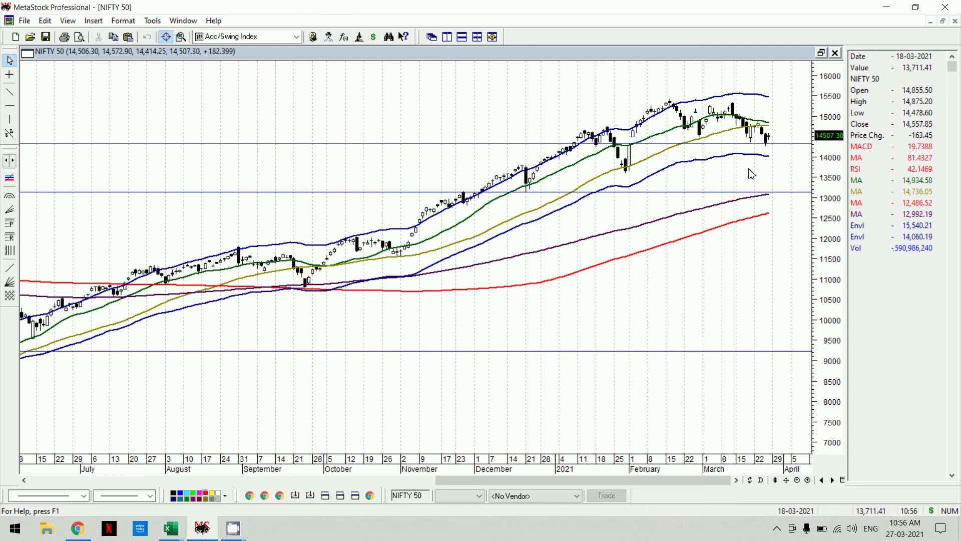
Step: Extend the NIFTY 50 chart back to about March 2020 and compare its weekly and daily candles
{"action": "left_click", "coordinate": [798, 485]}
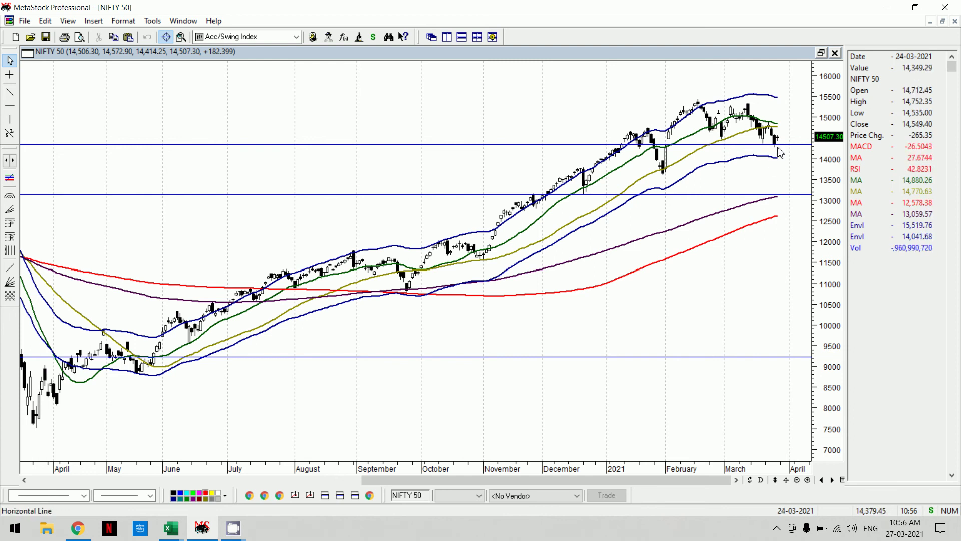
{"action": "left_click", "coordinate": [762, 489]}
{"action": "left_click", "coordinate": [796, 404]}
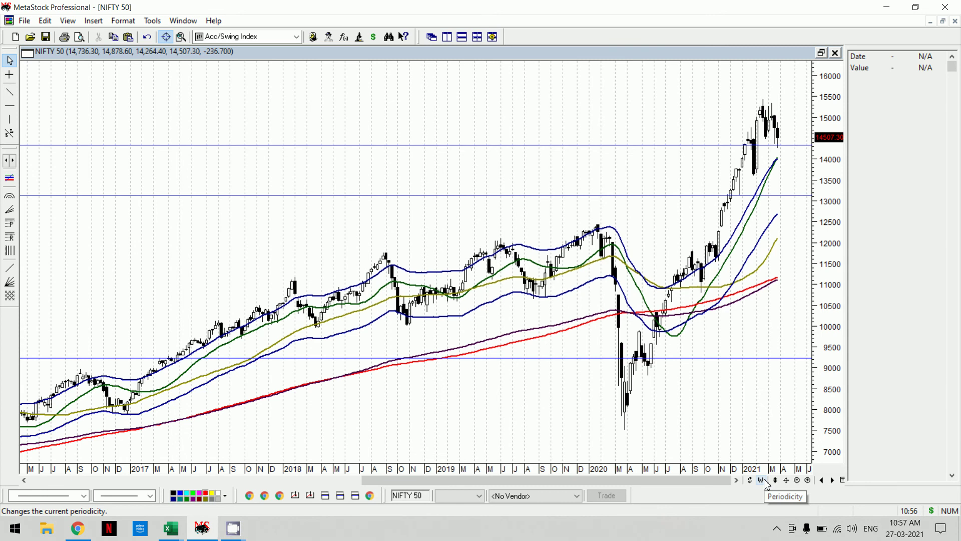
{"action": "type", "text": "d"}
{"action": "left_click", "coordinate": [887, 460]}
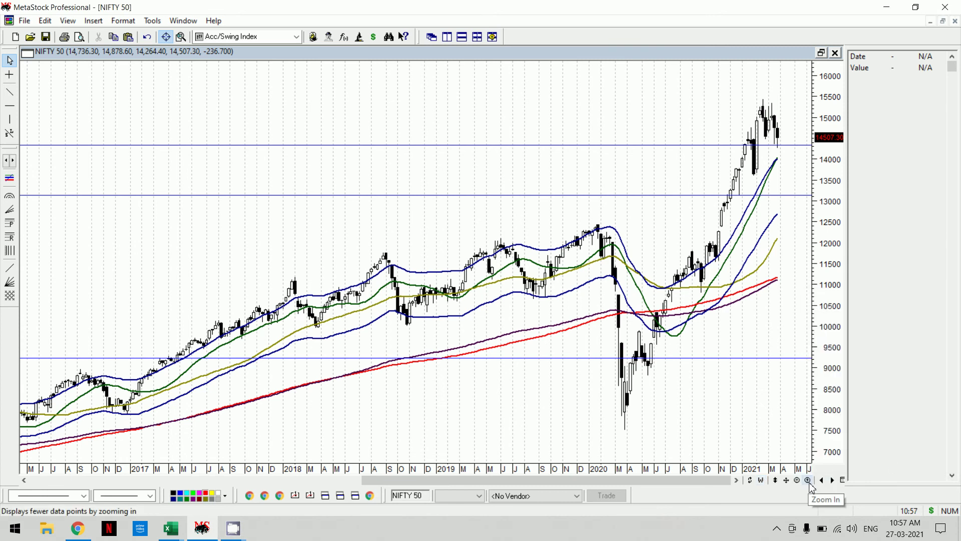
{"action": "left_click", "coordinate": [761, 480]}
{"action": "left_click", "coordinate": [806, 394]}
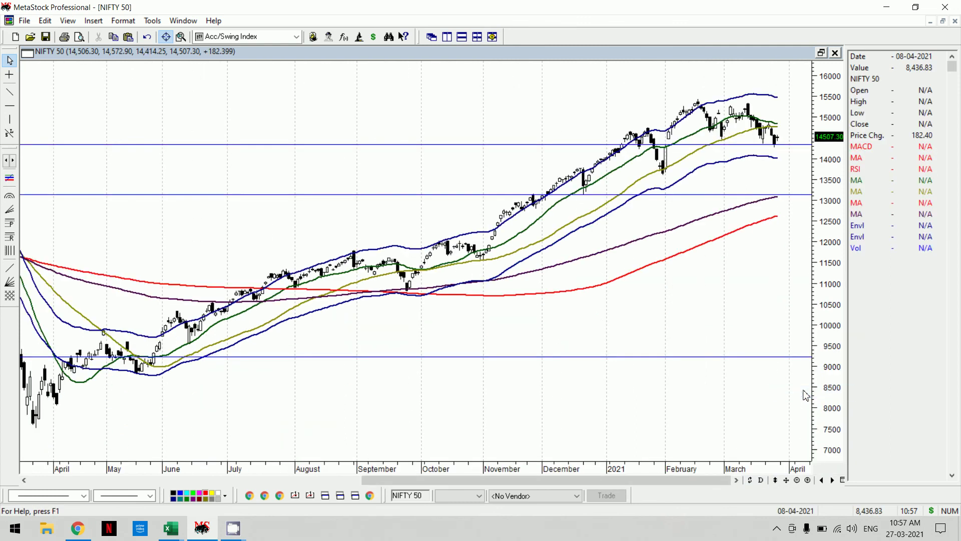
Step: Set the NIFTY 50 chart to weekly periodicity, magnify it, and inspect the 21-week moving average below the latest candle
{"action": "left_click", "coordinate": [761, 482]}
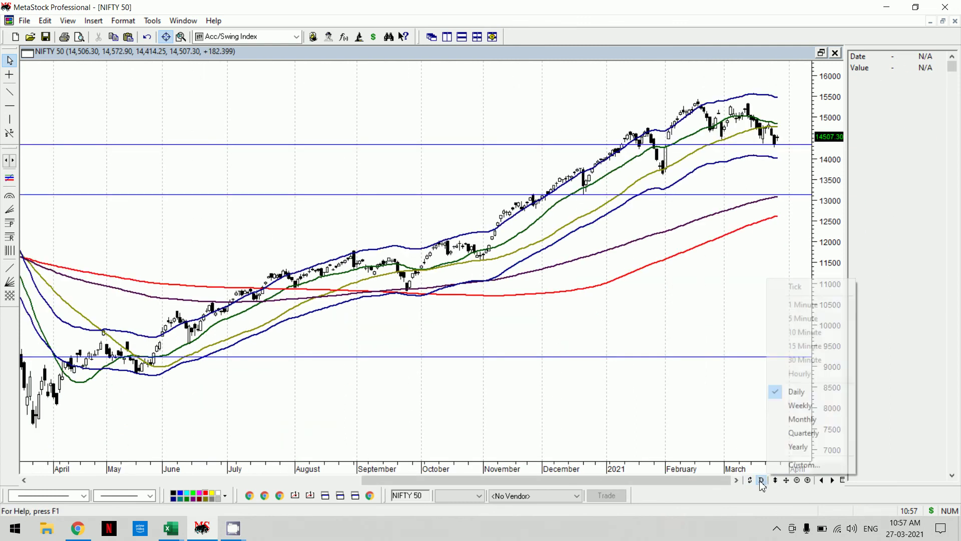
{"action": "left_click", "coordinate": [802, 407]}
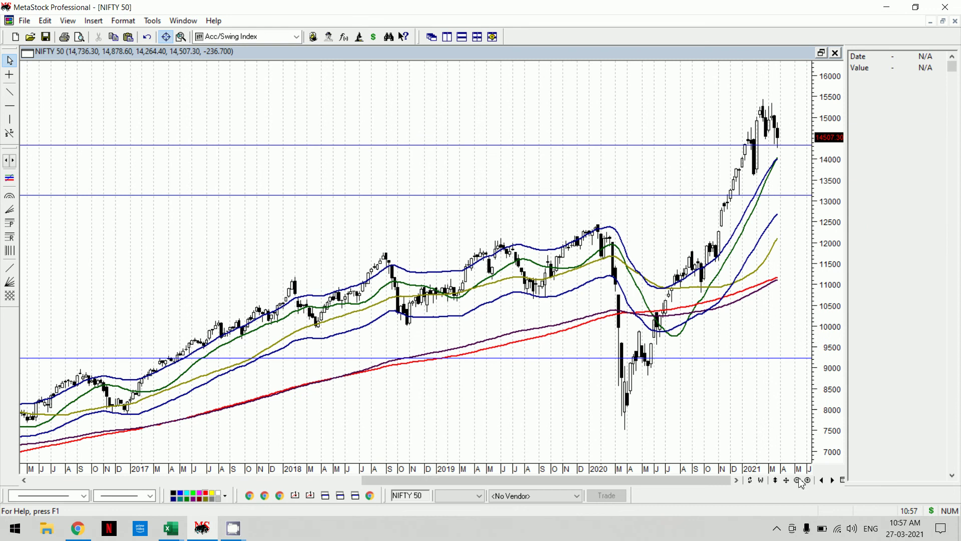
{"action": "left_click", "coordinate": [809, 481]}
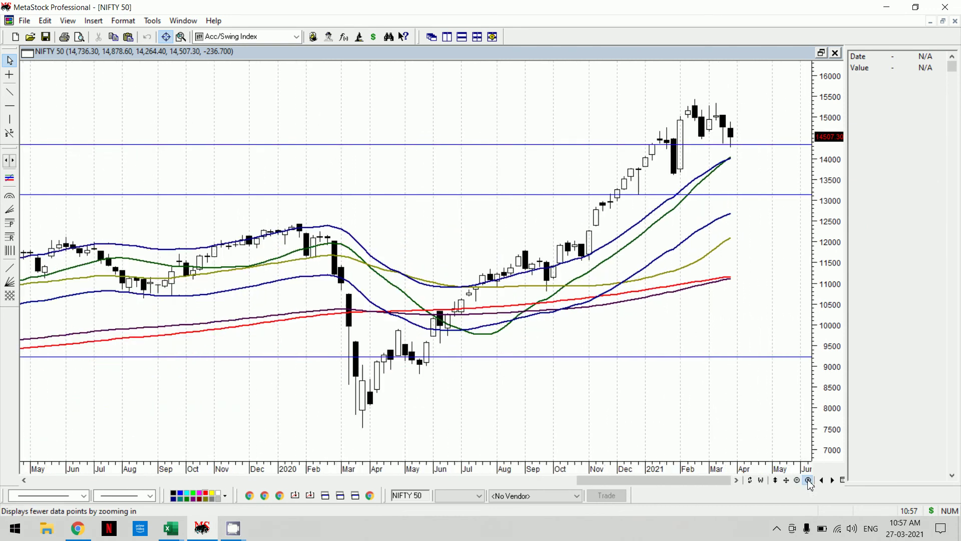
{"action": "left_click", "coordinate": [809, 481]}
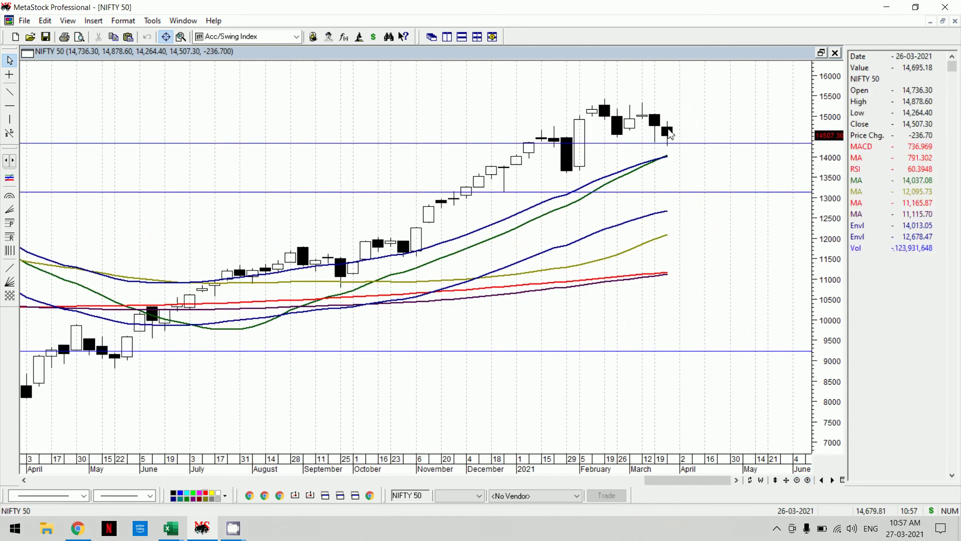
{"action": "mouse_move", "coordinate": [668, 156]}
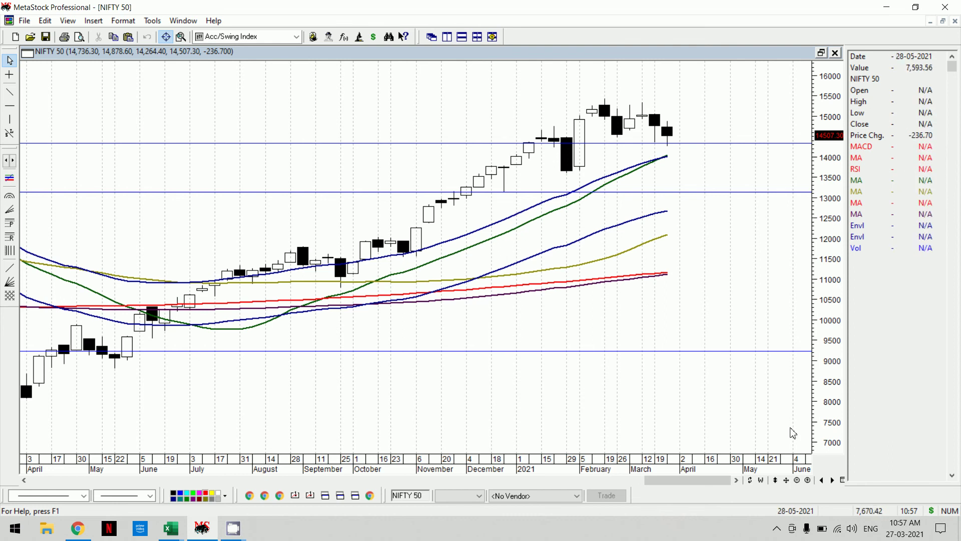
Step: Widen the weekly chart back to about October 2017 and examine the early 2020 break below the 21-week moving average
{"action": "left_click", "coordinate": [798, 480]}
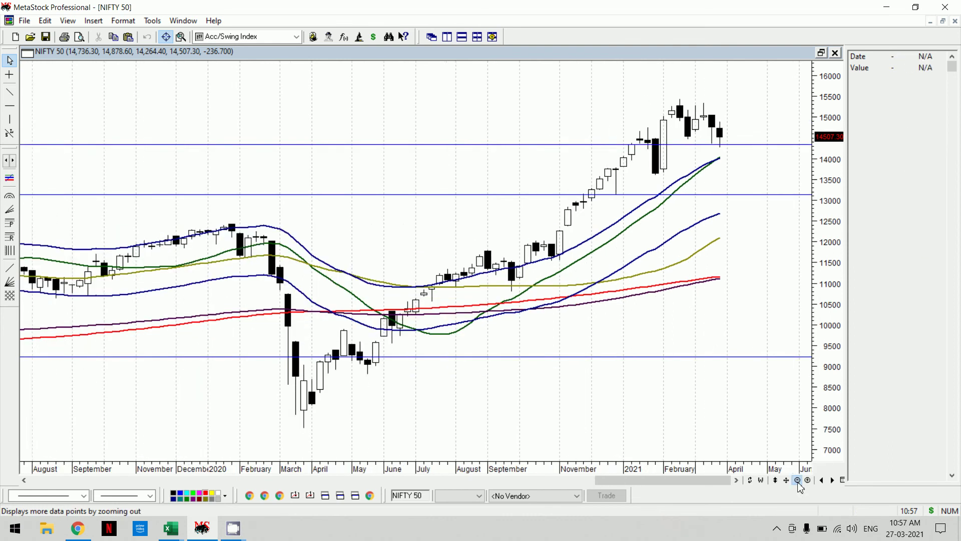
{"action": "left_click", "coordinate": [798, 480]}
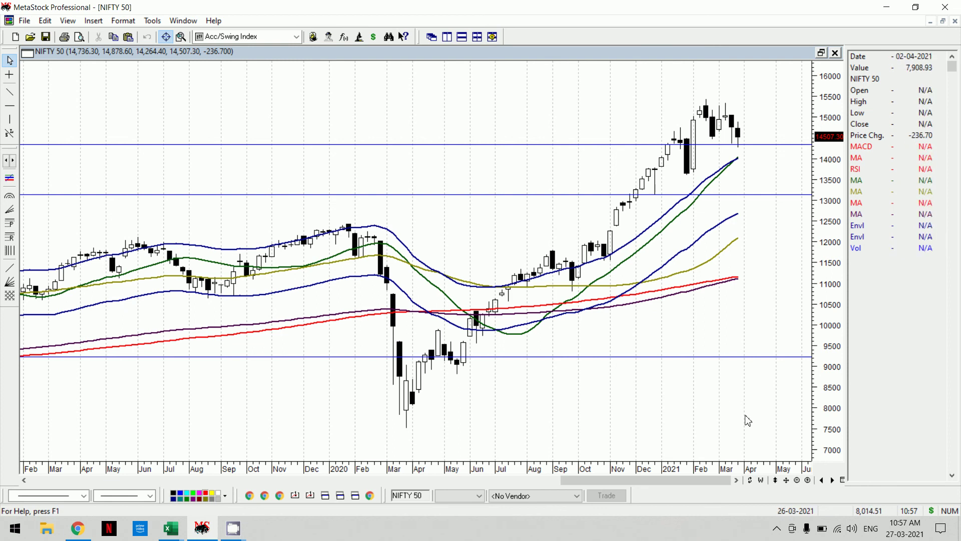
{"action": "left_click", "coordinate": [798, 480]}
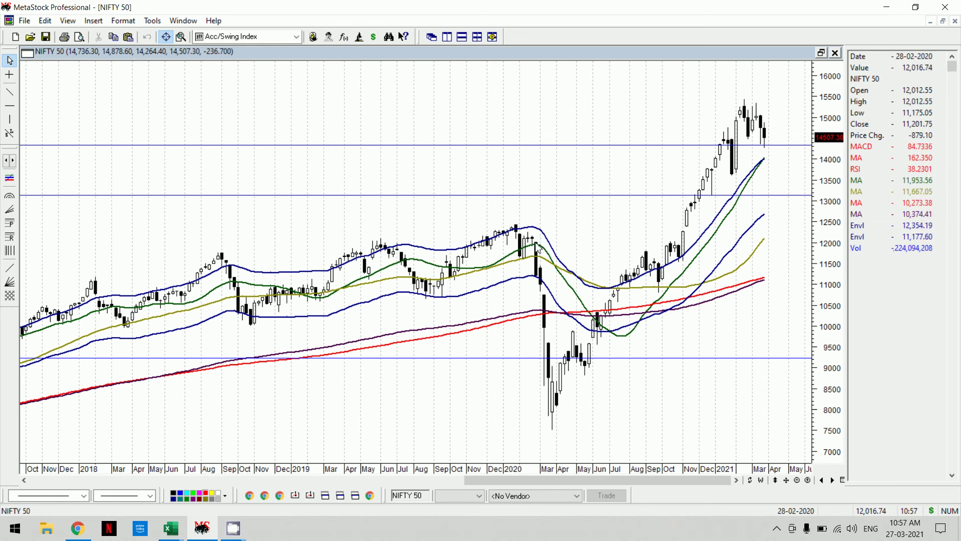
{"action": "mouse_move", "coordinate": [537, 247]}
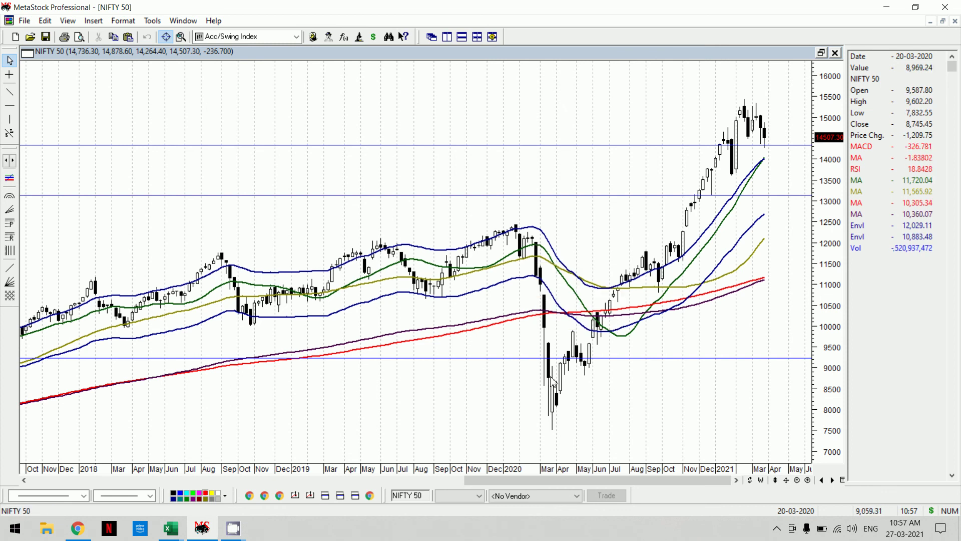
Step: Set the NIFTY 50 chart to monthly periodicity and examine the 21-month moving average at the March 2021 and March 2020 candles
{"action": "left_click", "coordinate": [761, 480]}
{"action": "left_click", "coordinate": [797, 417]}
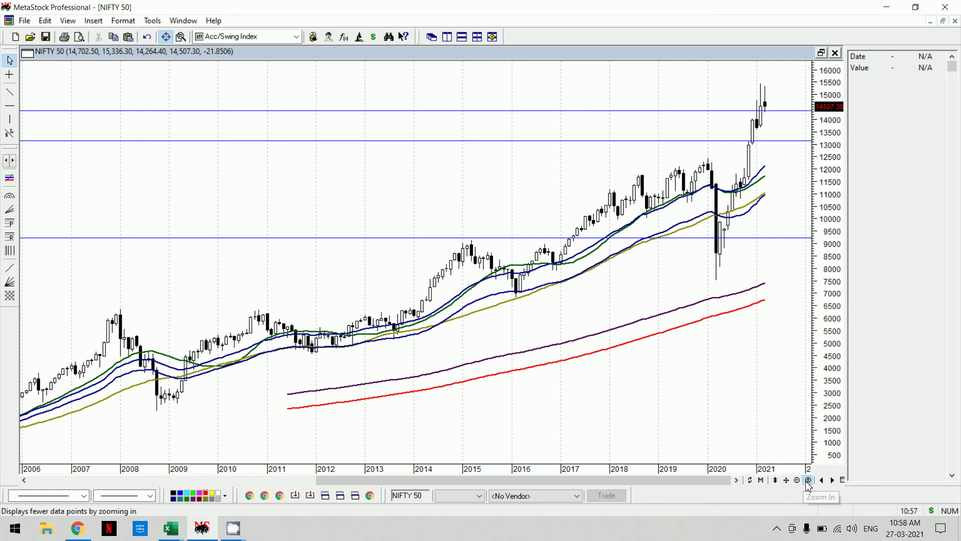
{"action": "left_click", "coordinate": [809, 481]}
{"action": "left_click", "coordinate": [808, 480]}
{"action": "left_click", "coordinate": [809, 481]}
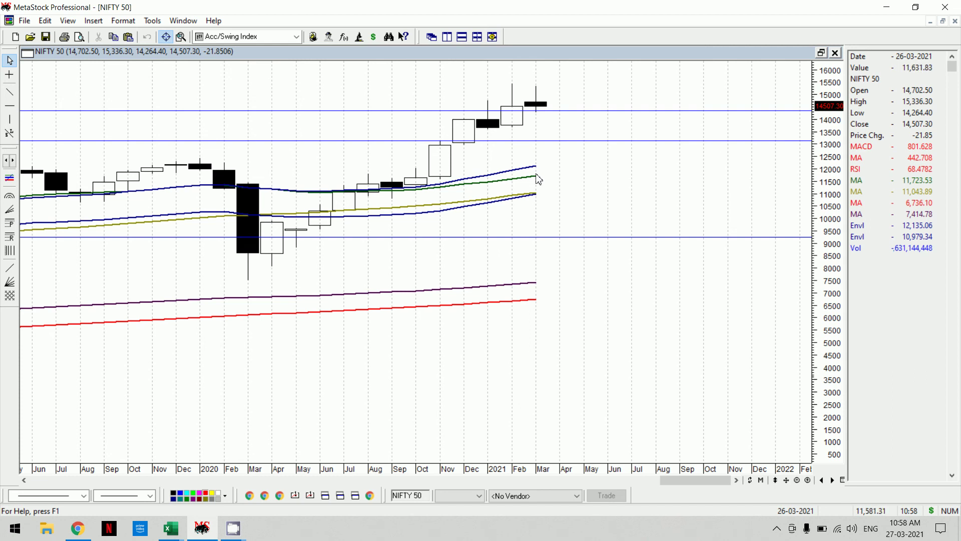
{"action": "mouse_move", "coordinate": [537, 181]}
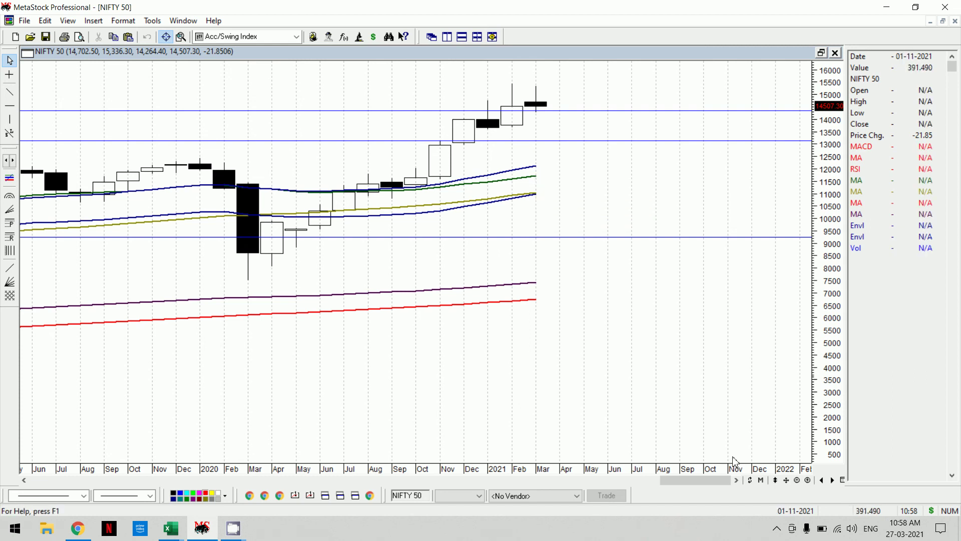
{"action": "left_click", "coordinate": [798, 480]}
{"action": "left_click", "coordinate": [798, 481]}
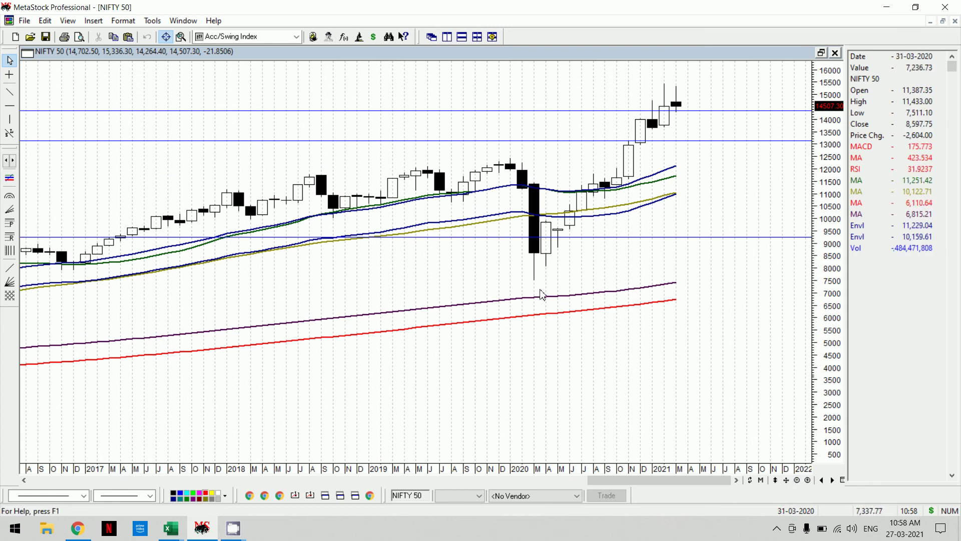
Step: Return the NIFTY 50 chart to daily periodicity and show its full loaded price history
{"action": "left_click", "coordinate": [761, 480]}
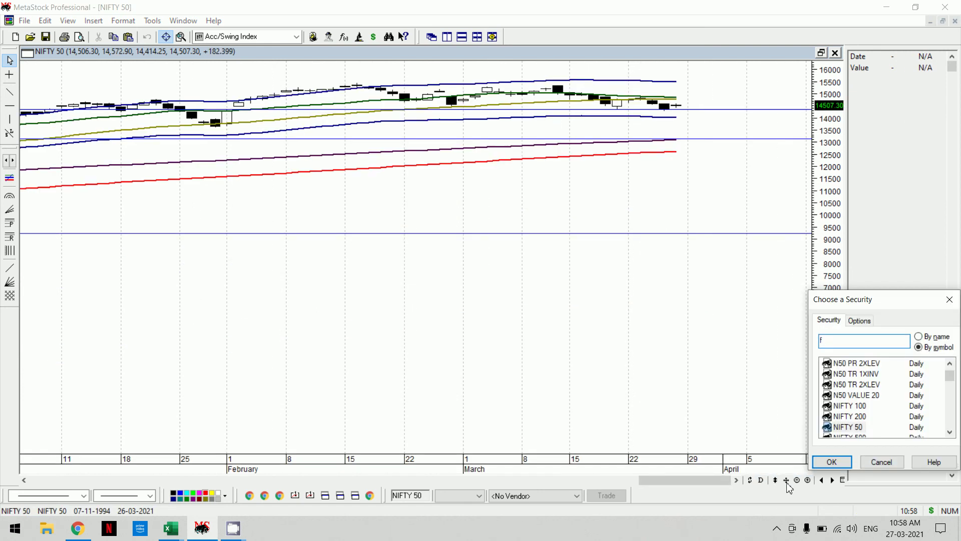
{"action": "left_click", "coordinate": [882, 461]}
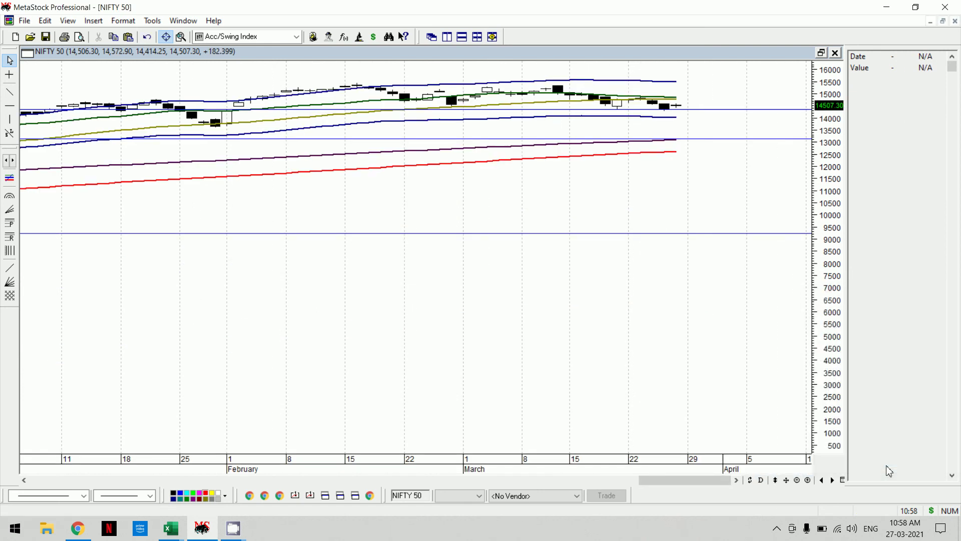
{"action": "left_click", "coordinate": [797, 480]}
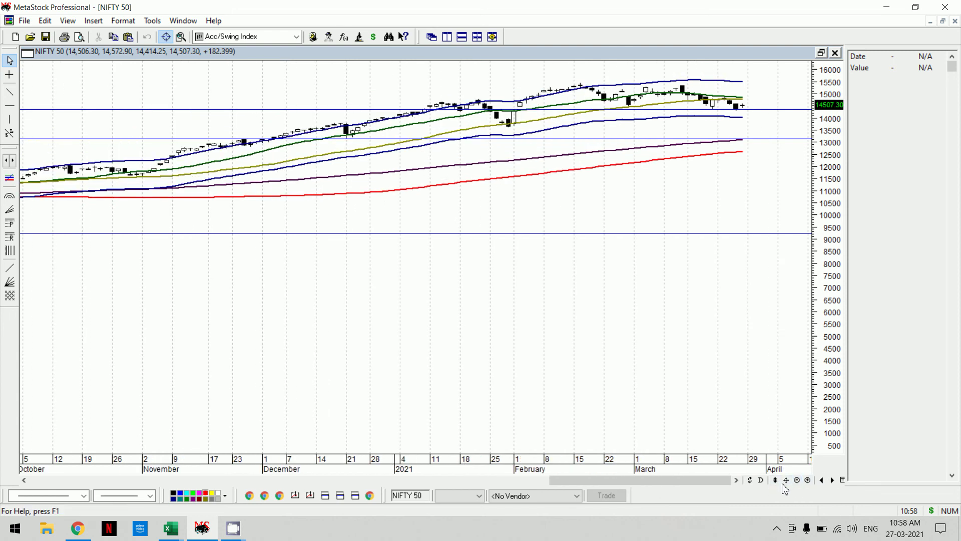
{"action": "left_click", "coordinate": [787, 480]}
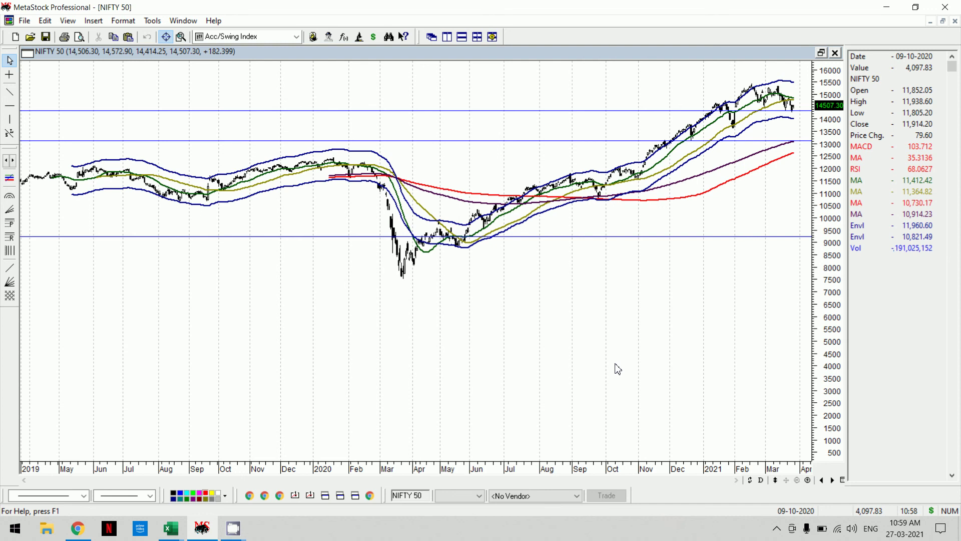
Step: Switch to the nifty analysis 2020 workbook in Excel and review the 21 DMA W support level in F13
{"action": "left_click", "coordinate": [171, 532]}
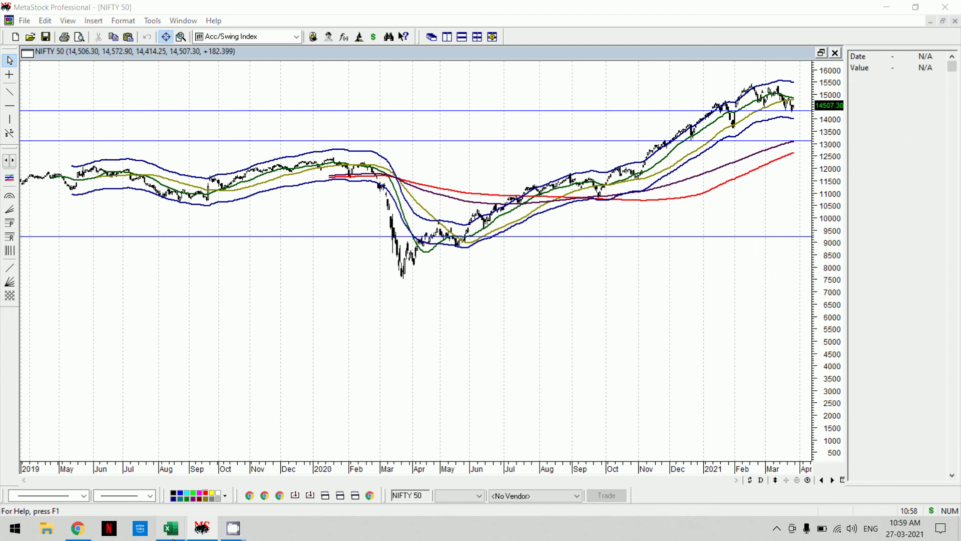
{"action": "left_click", "coordinate": [232, 502]}
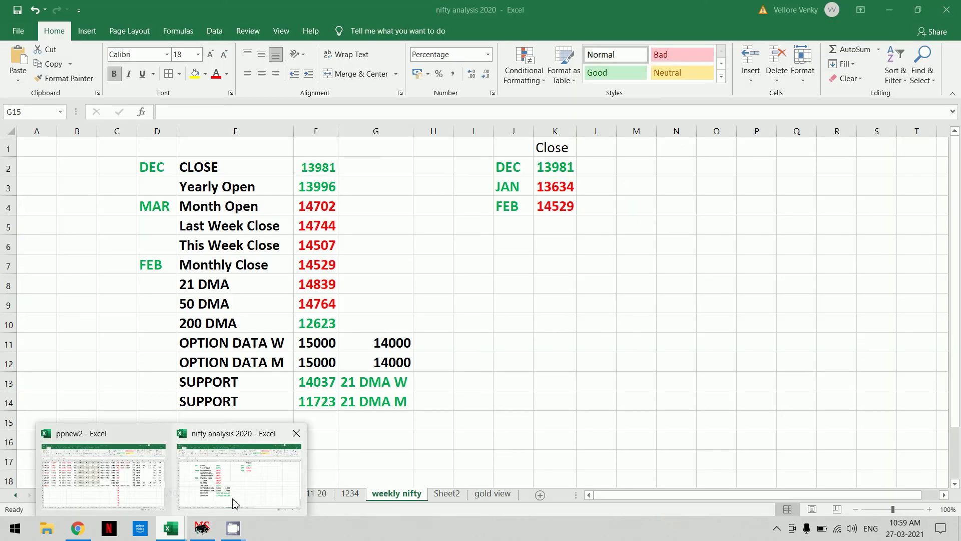
{"action": "left_click", "coordinate": [474, 413]}
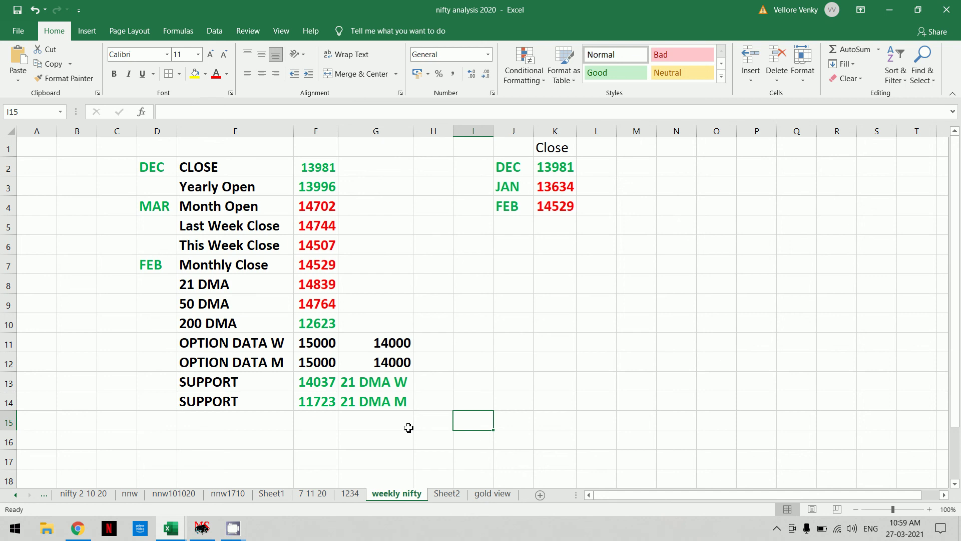
{"action": "left_click", "coordinate": [323, 384]}
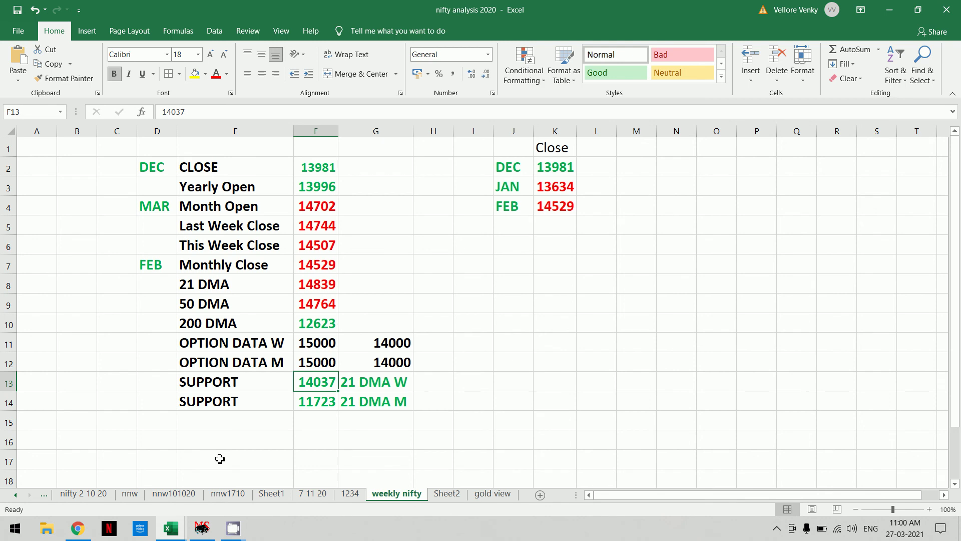
{"action": "left_click", "coordinate": [233, 528]}
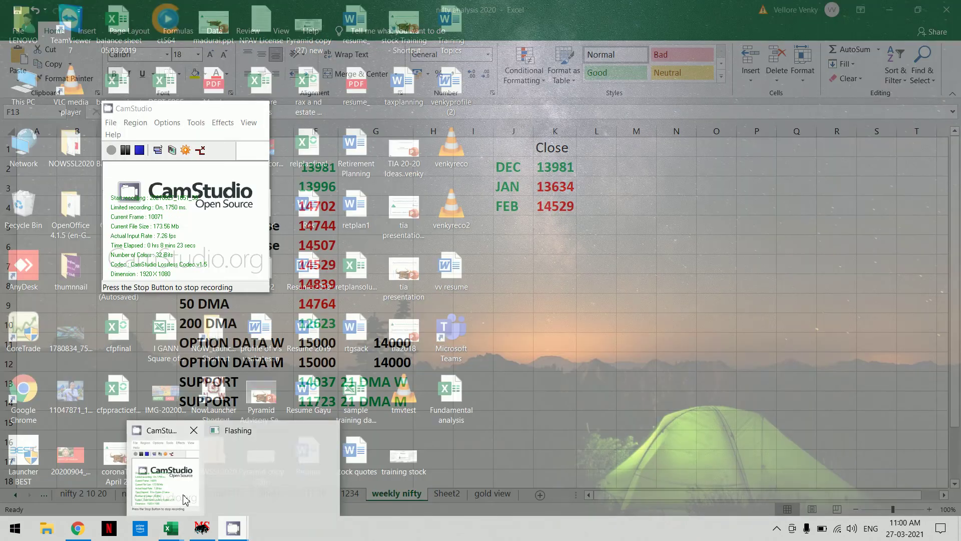
{"action": "left_click", "coordinate": [185, 498]}
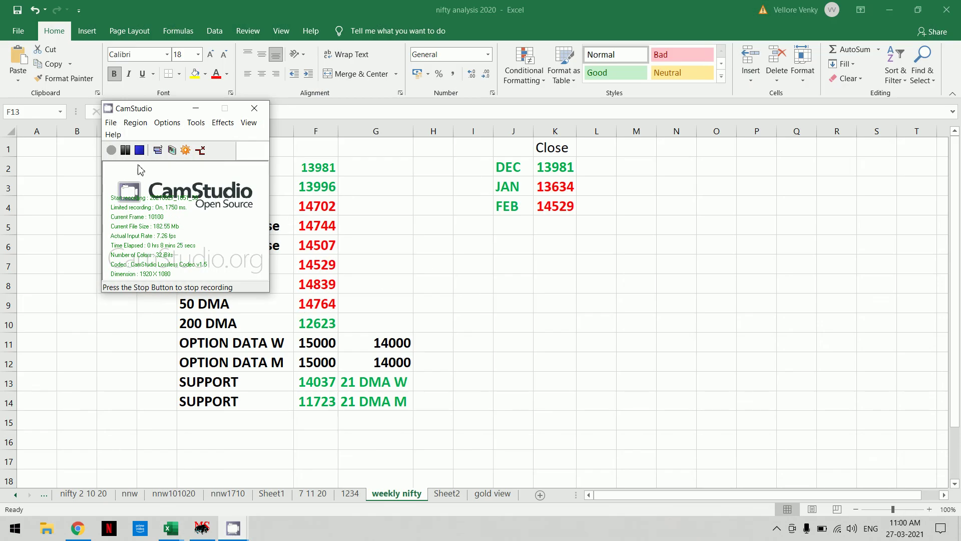
{"action": "left_click", "coordinate": [114, 123]}
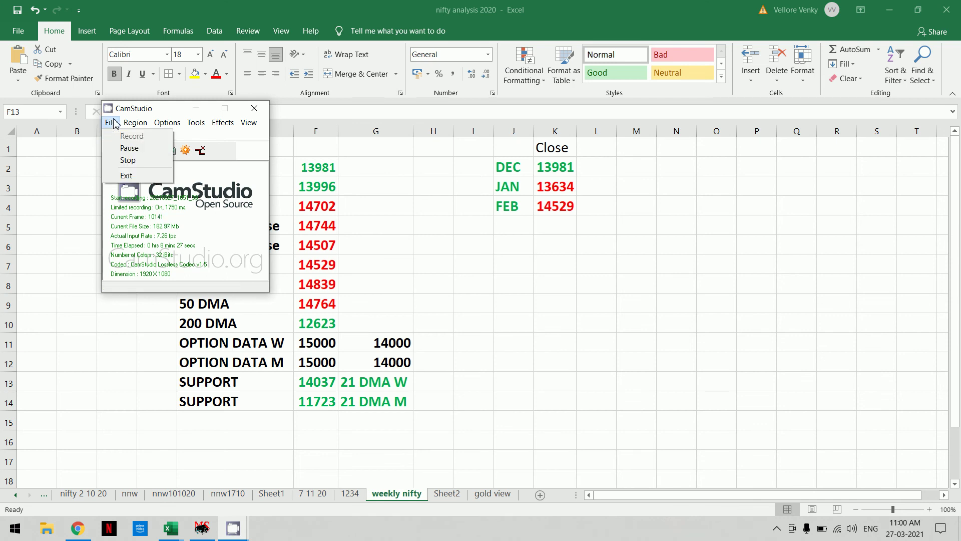